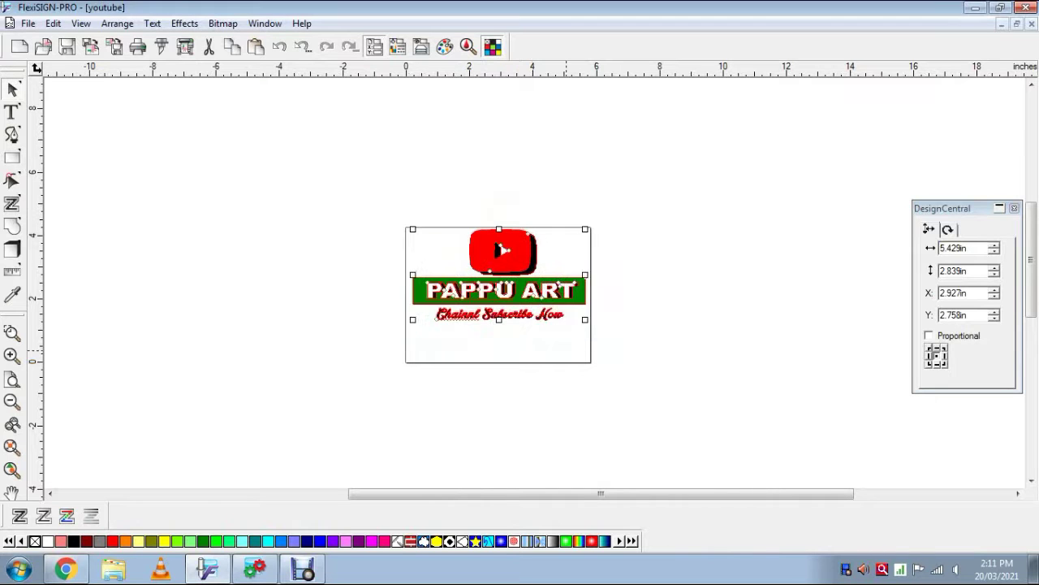
{"action": "scroll", "coordinate": [461, 306], "scroll_direction": "up", "scroll_amount": 3}
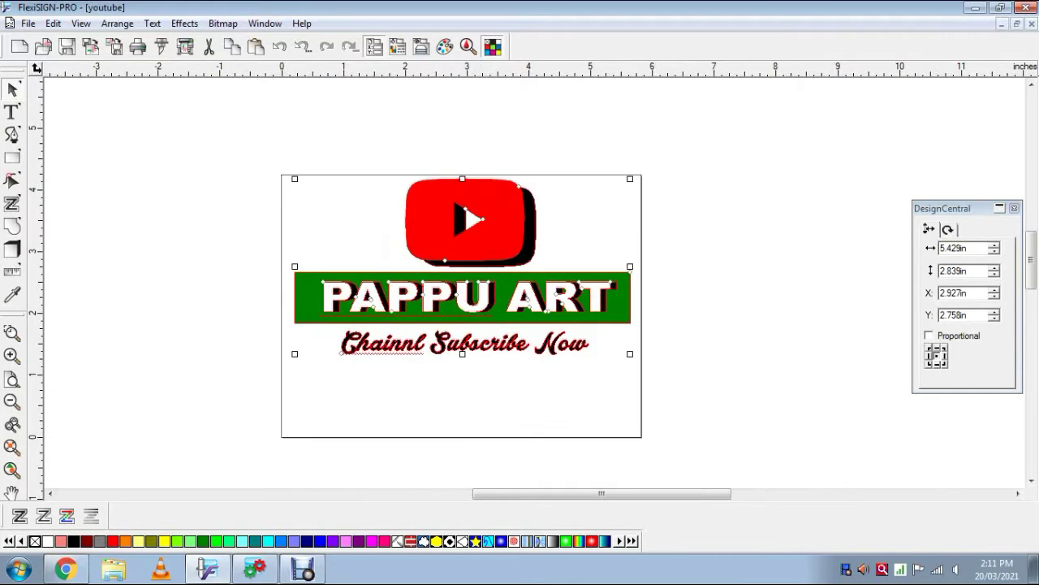
{"action": "key", "text": "Escape"}
{"action": "scroll", "coordinate": [449, 305], "scroll_direction": "up", "scroll_amount": 2}
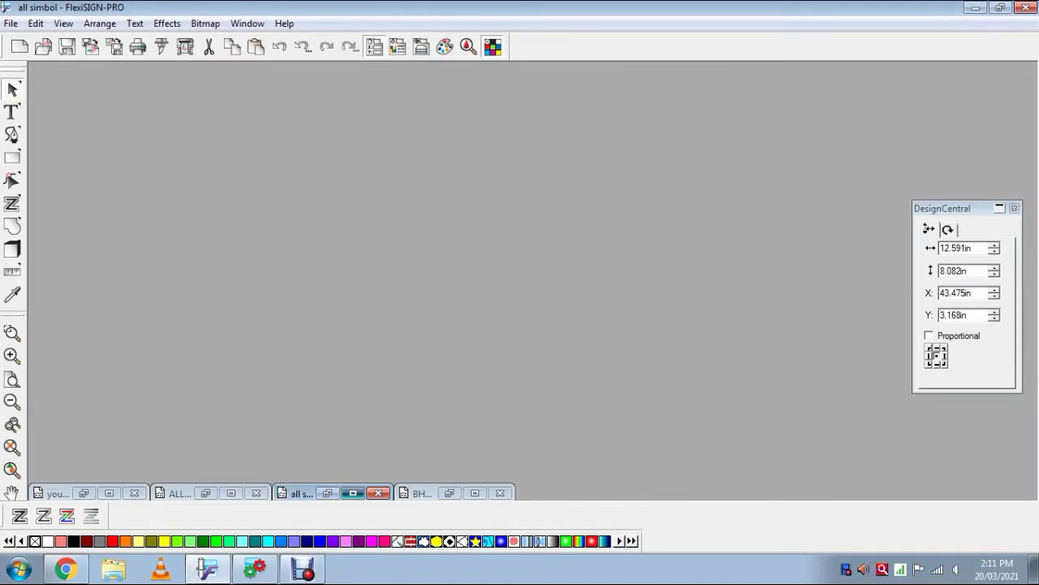
Restore the minimised "all simbol" document and look over its collection of symbols, figures and logos.
{"action": "left_click", "coordinate": [353, 493]}
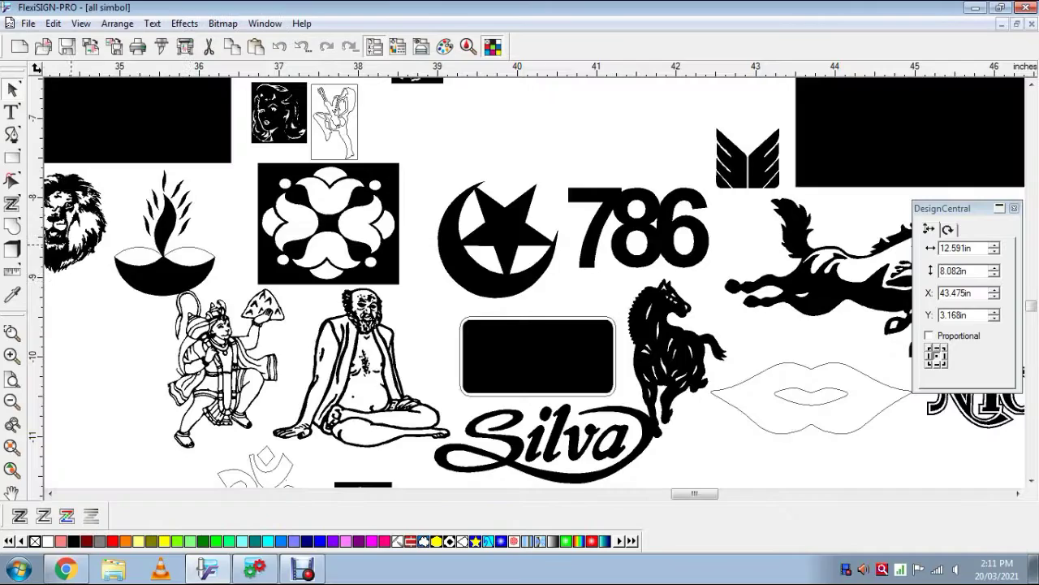
{"action": "scroll", "coordinate": [536, 280], "scroll_direction": "down", "scroll_amount": 4}
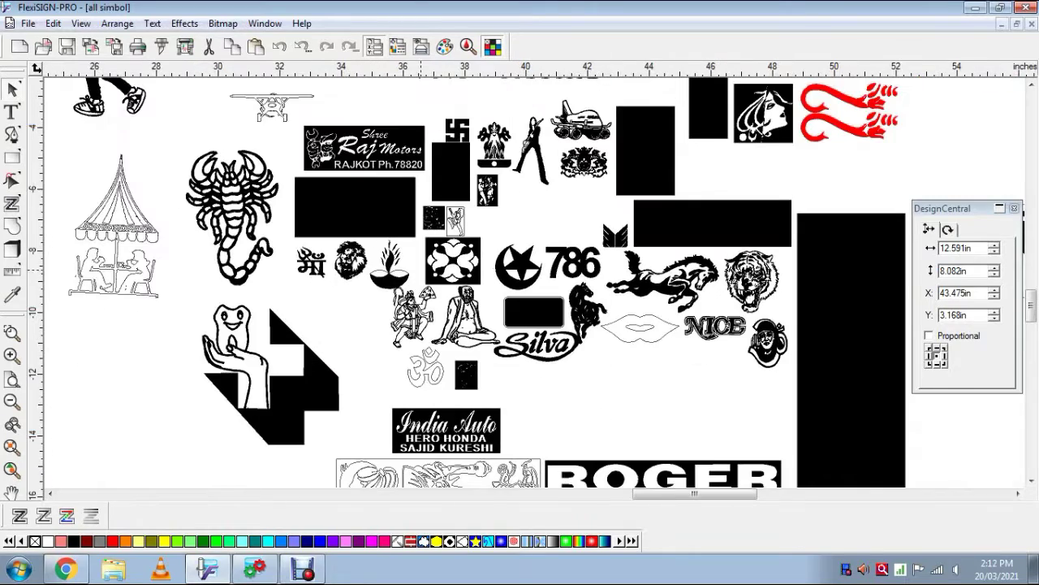
{"action": "scroll", "coordinate": [536, 281], "scroll_direction": "up", "scroll_amount": 2}
{"action": "scroll", "coordinate": [536, 280], "scroll_direction": "up", "scroll_amount": 4}
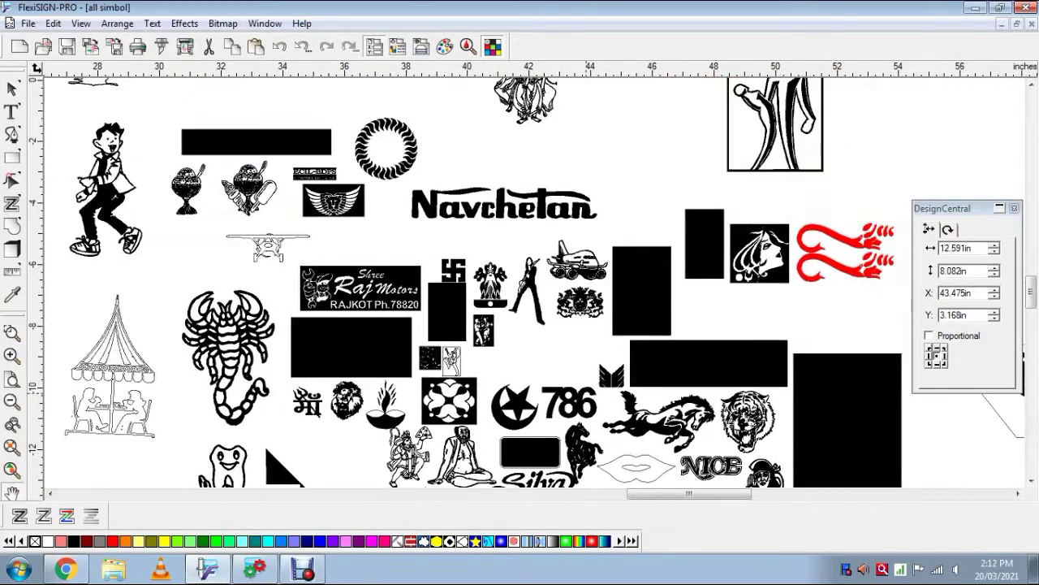
{"action": "scroll", "coordinate": [536, 280], "scroll_direction": "up", "scroll_amount": 4}
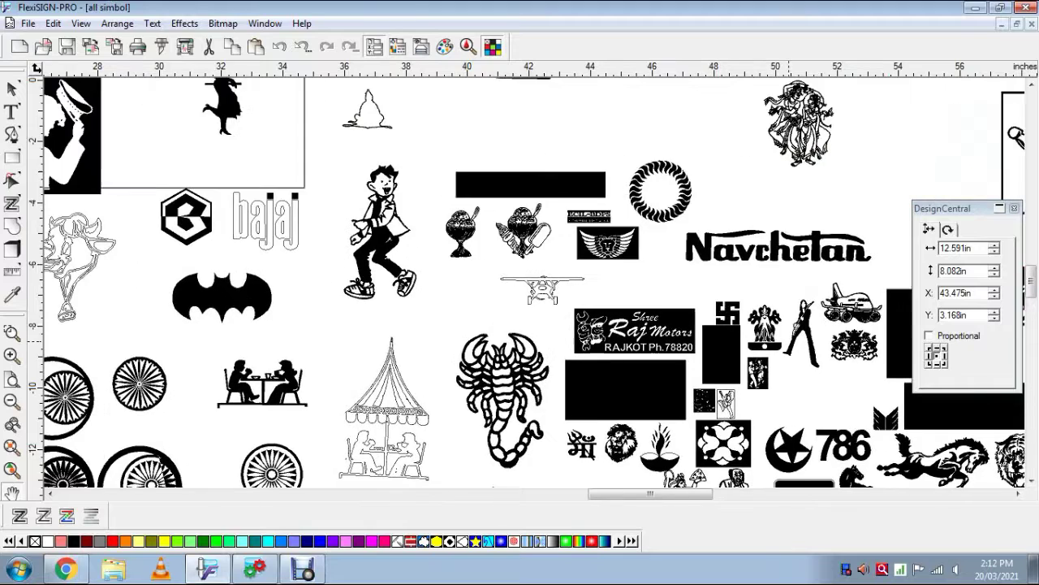
{"action": "scroll", "coordinate": [536, 280], "scroll_direction": "down", "scroll_amount": 5}
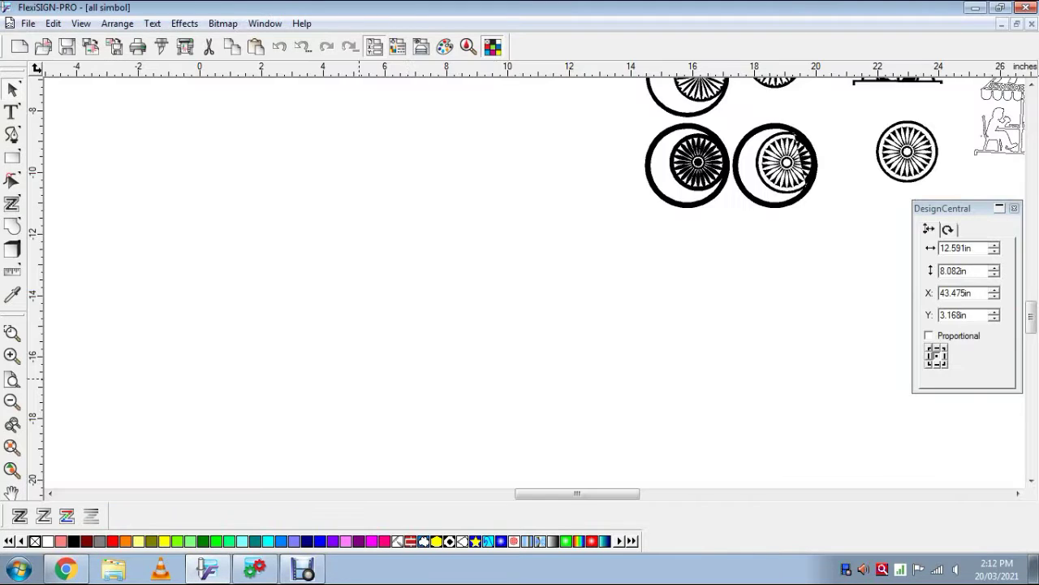
Switch to the BHAGWAN LOGO document and look over its religious symbols and lettering designs.
{"action": "left_click", "coordinate": [1001, 24]}
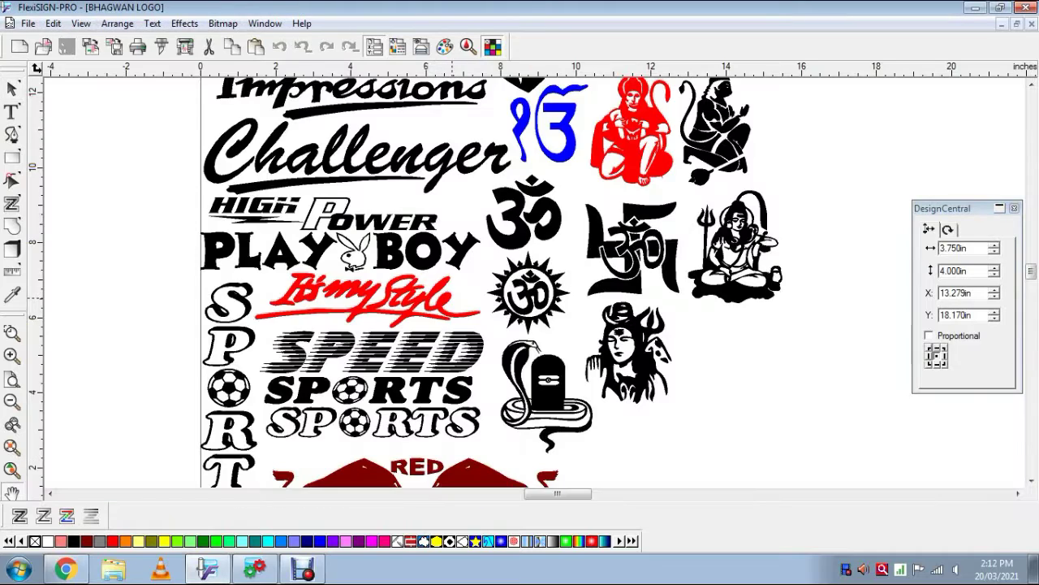
{"action": "scroll", "coordinate": [536, 281], "scroll_direction": "up", "scroll_amount": 2}
{"action": "scroll", "coordinate": [536, 280], "scroll_direction": "down", "scroll_amount": 3}
{"action": "scroll", "coordinate": [536, 280], "scroll_direction": "right", "scroll_amount": 4}
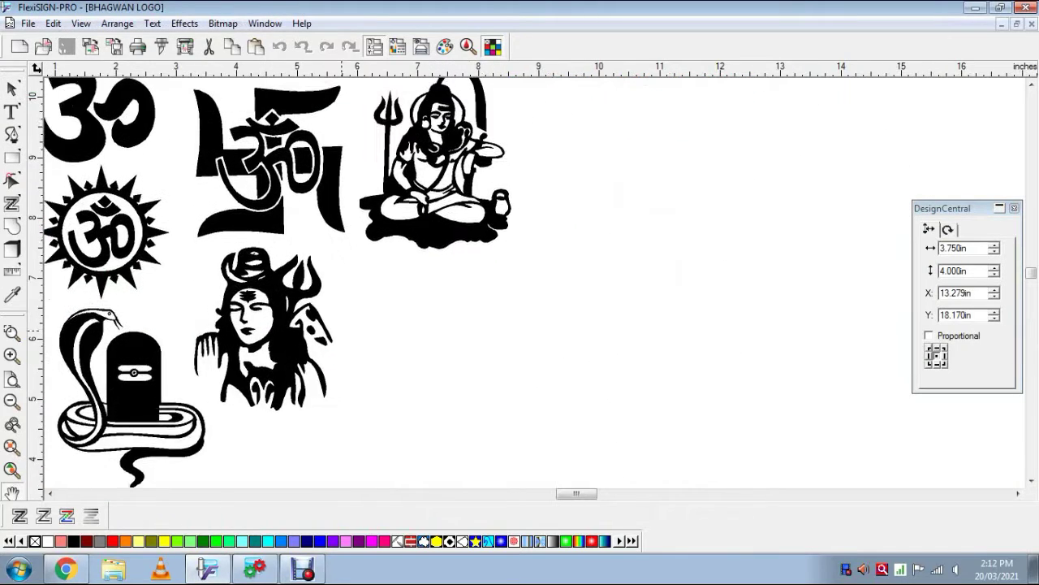
{"action": "scroll", "coordinate": [536, 280], "scroll_direction": "left", "scroll_amount": 4}
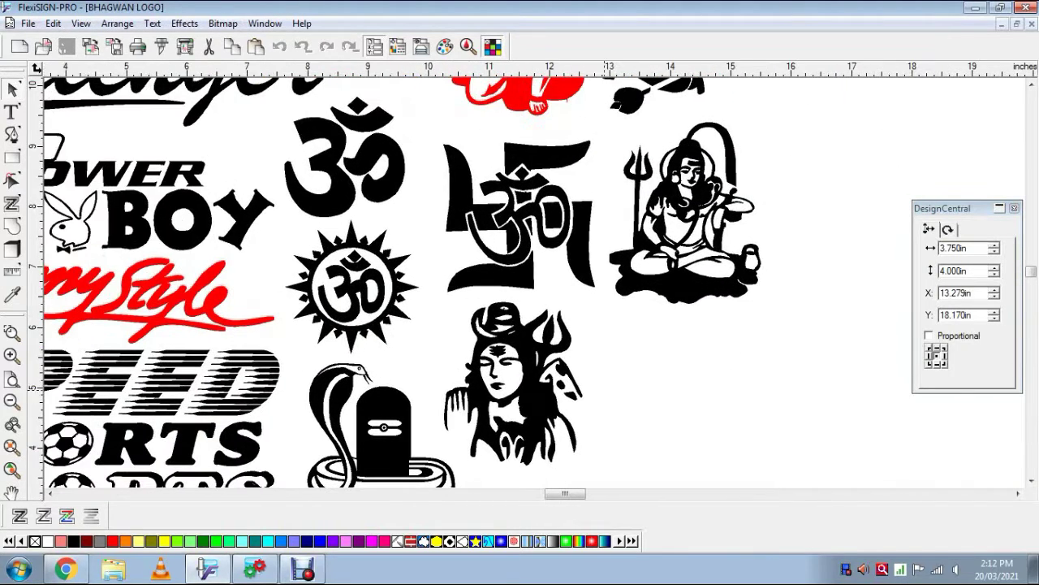
Fill the seated Shiva figure, the Shiva portrait and the swastika with the Om symbol with red.
{"action": "left_click", "coordinate": [113, 542]}
{"action": "left_click", "coordinate": [684, 243]}
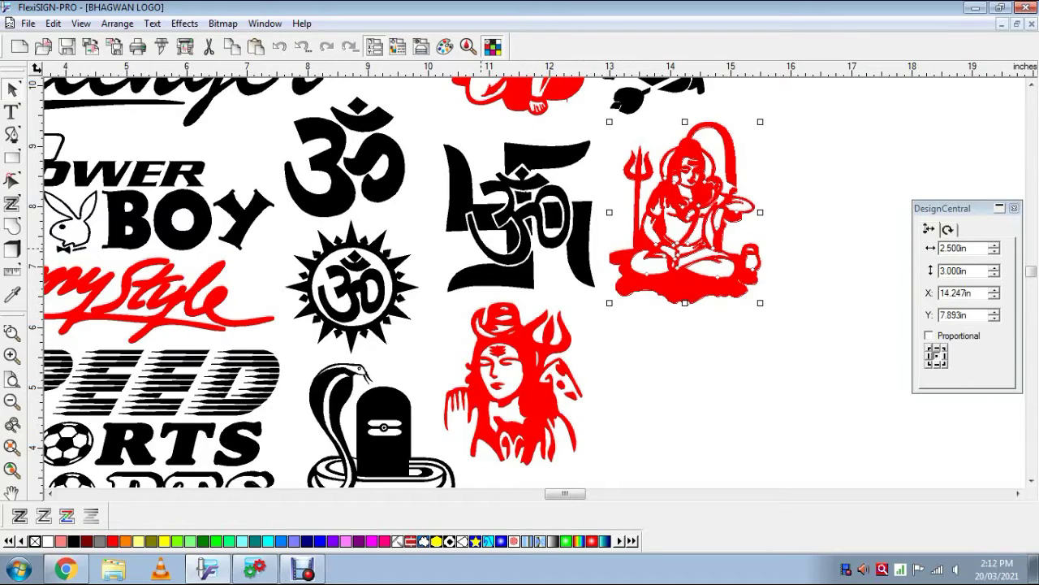
{"action": "scroll", "coordinate": [535, 280], "scroll_direction": "up", "scroll_amount": 3}
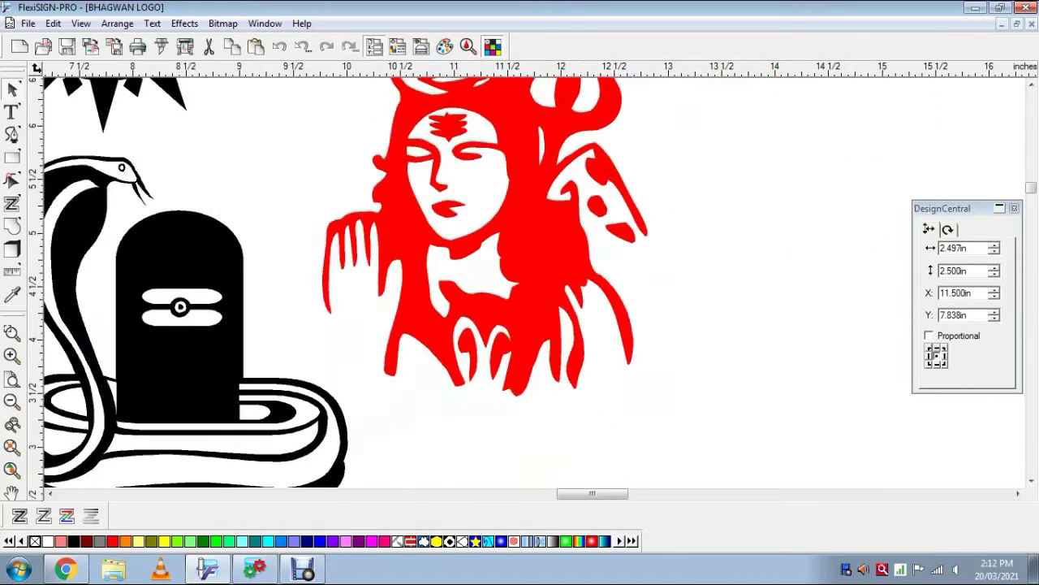
{"action": "scroll", "coordinate": [536, 281], "scroll_direction": "down", "scroll_amount": 2}
{"action": "scroll", "coordinate": [520, 280], "scroll_direction": "down", "scroll_amount": 3}
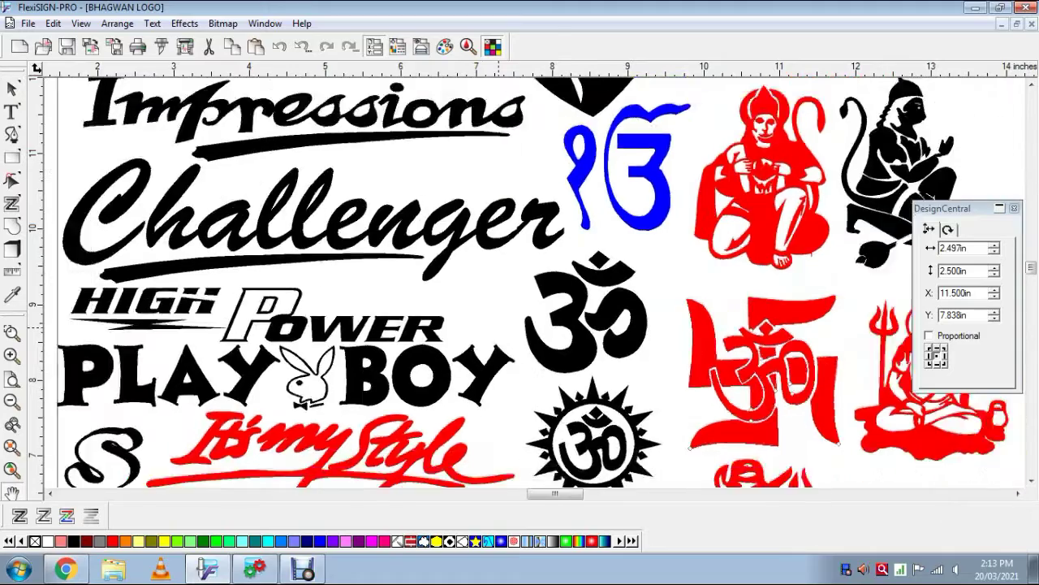
Open the CNG file to view its repeated lettering layout, and close it again.
{"action": "key", "text": "ctrl+o"}
{"action": "scroll", "coordinate": [508, 264], "scroll_direction": "down", "scroll_amount": 5}
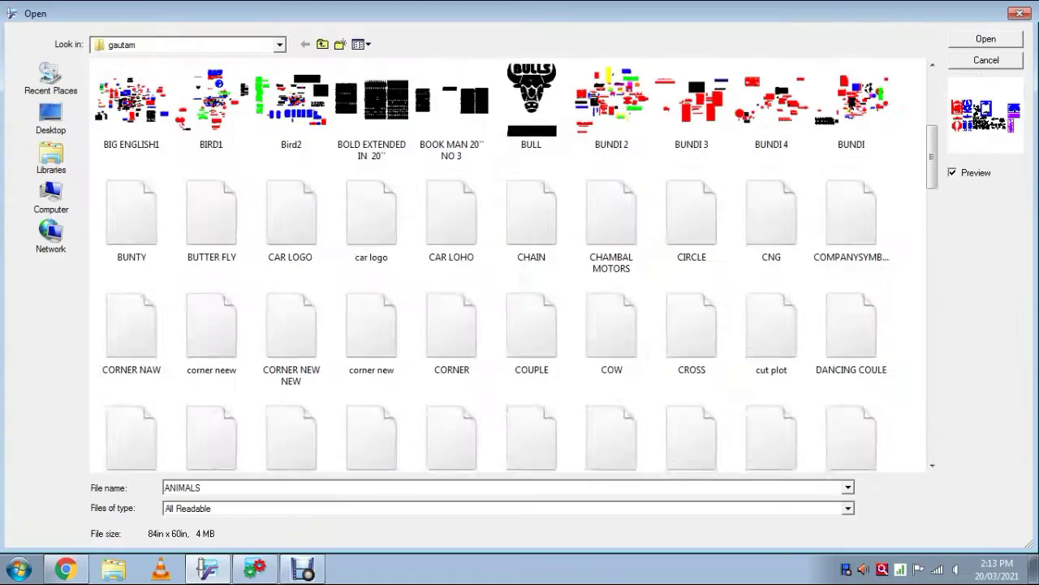
{"action": "left_click", "coordinate": [771, 213]}
{"action": "double_click", "coordinate": [772, 212]}
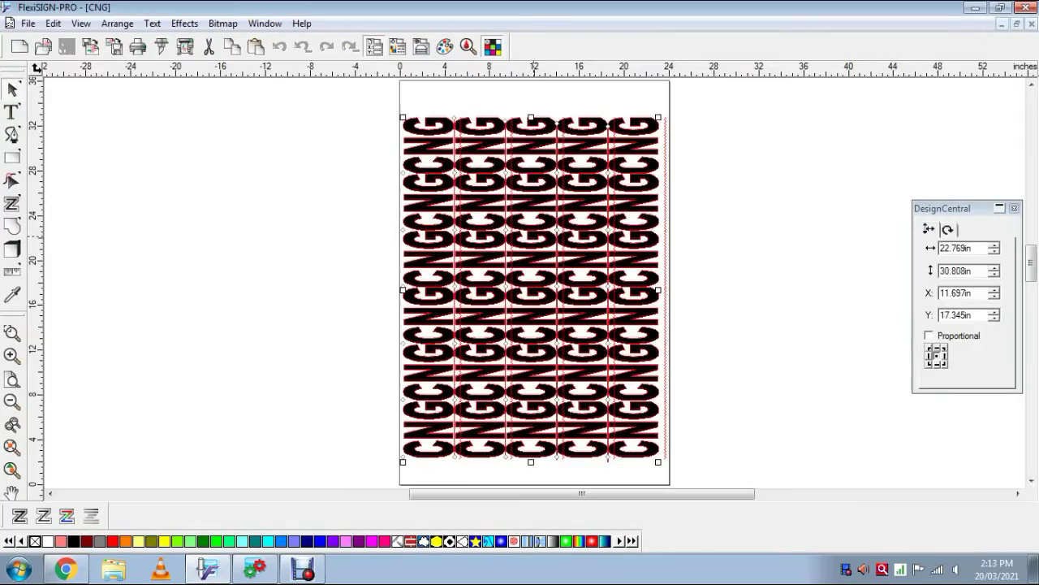
{"action": "key", "text": "ctrl+F4"}
Open the "bhagat singh 1" file from the same folder of designs.
{"action": "key", "text": "ctrl+o"}
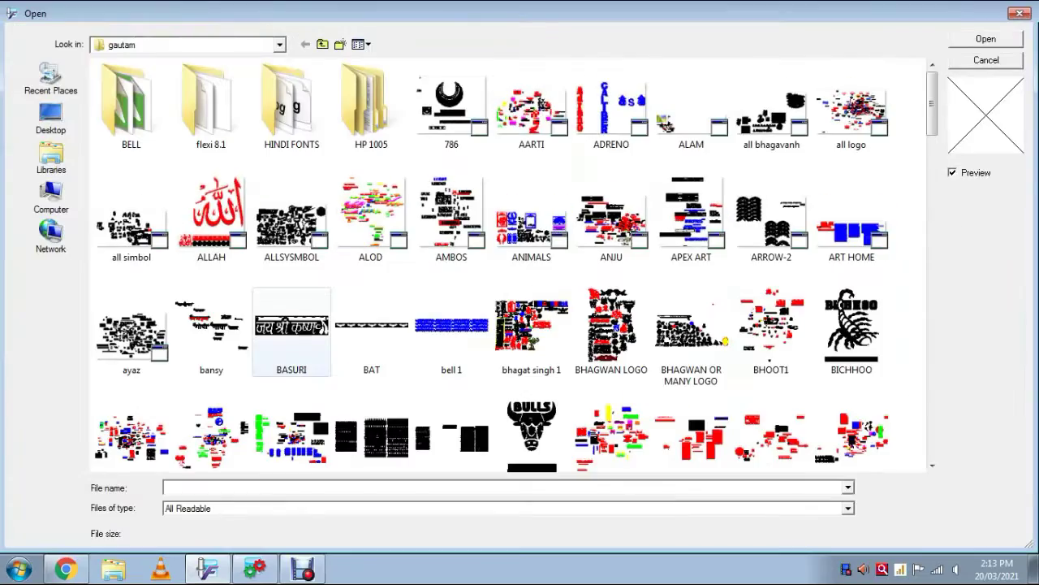
{"action": "scroll", "coordinate": [507, 264], "scroll_direction": "down", "scroll_amount": 3}
{"action": "left_click", "coordinate": [139, 247]}
{"action": "key", "text": "Escape"}
Deselect the artwork and fill the flute-playing Krishna figure with red.
{"action": "scroll", "coordinate": [438, 284], "scroll_direction": "right", "scroll_amount": 3}
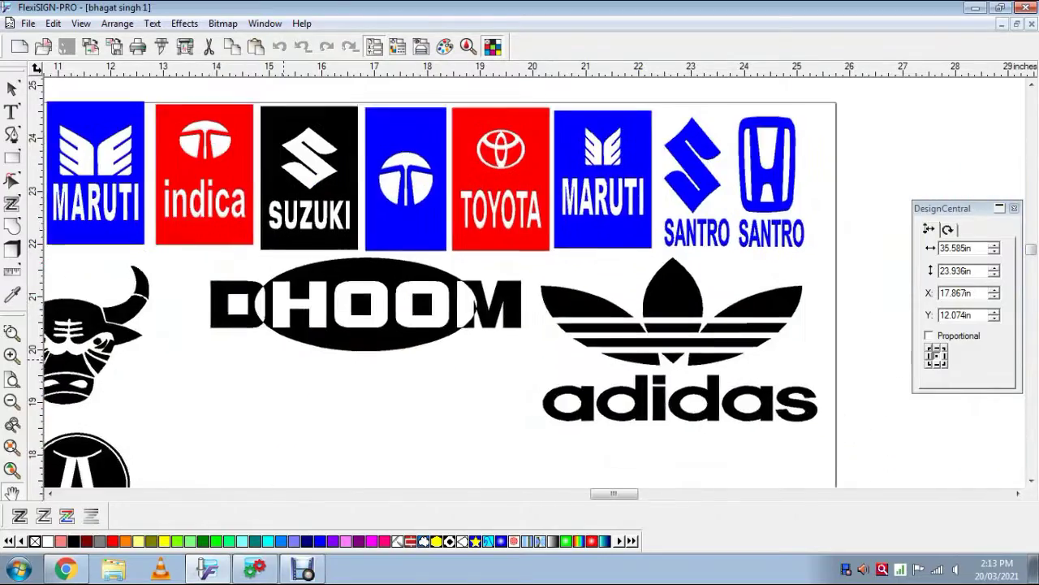
{"action": "scroll", "coordinate": [536, 280], "scroll_direction": "left", "scroll_amount": 5}
{"action": "scroll", "coordinate": [536, 280], "scroll_direction": "down", "scroll_amount": 3}
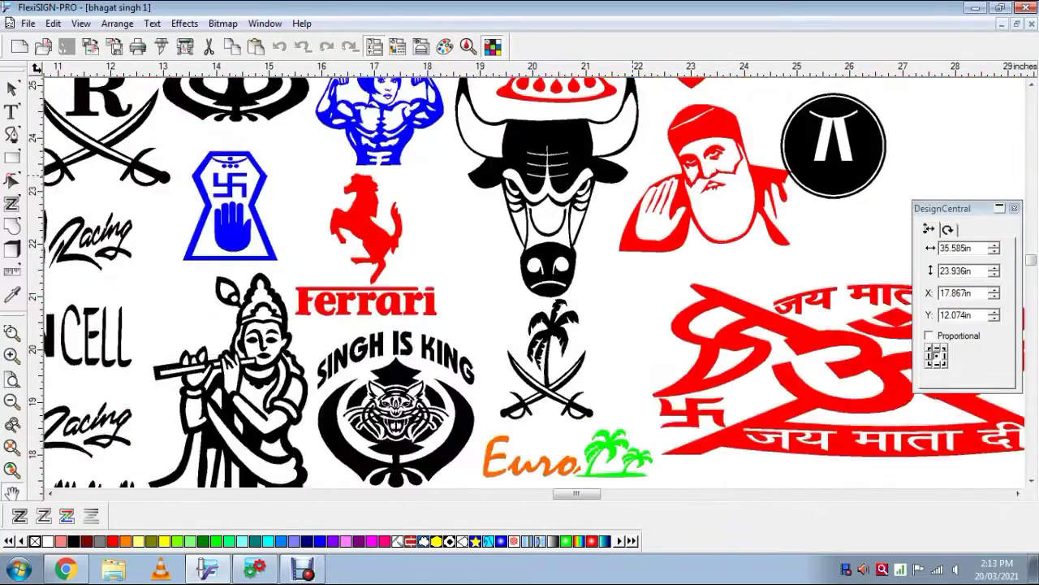
{"action": "scroll", "coordinate": [535, 281], "scroll_direction": "left", "scroll_amount": 3}
{"action": "scroll", "coordinate": [534, 281], "scroll_direction": "down", "scroll_amount": 2}
{"action": "scroll", "coordinate": [535, 280], "scroll_direction": "down", "scroll_amount": 2}
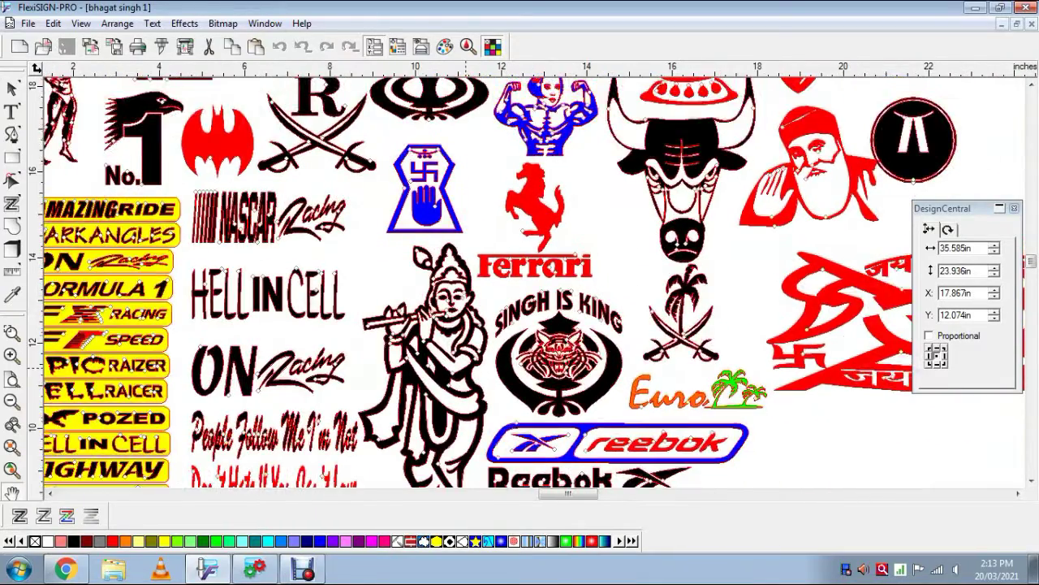
{"action": "key", "text": "Escape"}
{"action": "scroll", "coordinate": [535, 281], "scroll_direction": "down", "scroll_amount": 2}
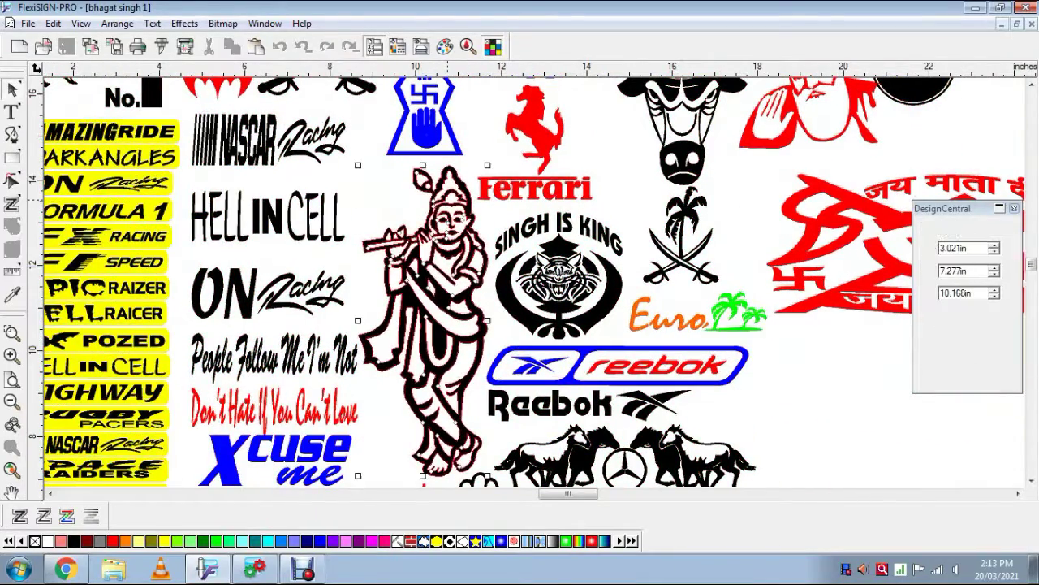
{"action": "scroll", "coordinate": [534, 281], "scroll_direction": "down", "scroll_amount": 6}
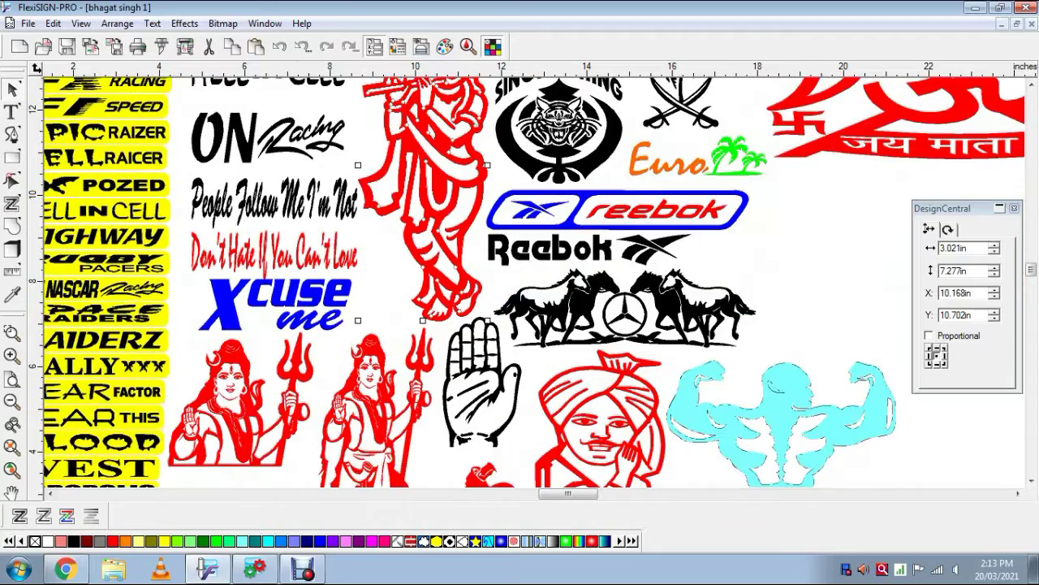
Paste the PAPPU ART channel logo below the page's lower edge, beneath the eagle and target designs, and deselect it.
{"action": "scroll", "coordinate": [534, 281], "scroll_direction": "up", "scroll_amount": 1}
{"action": "scroll", "coordinate": [535, 281], "scroll_direction": "down", "scroll_amount": 6}
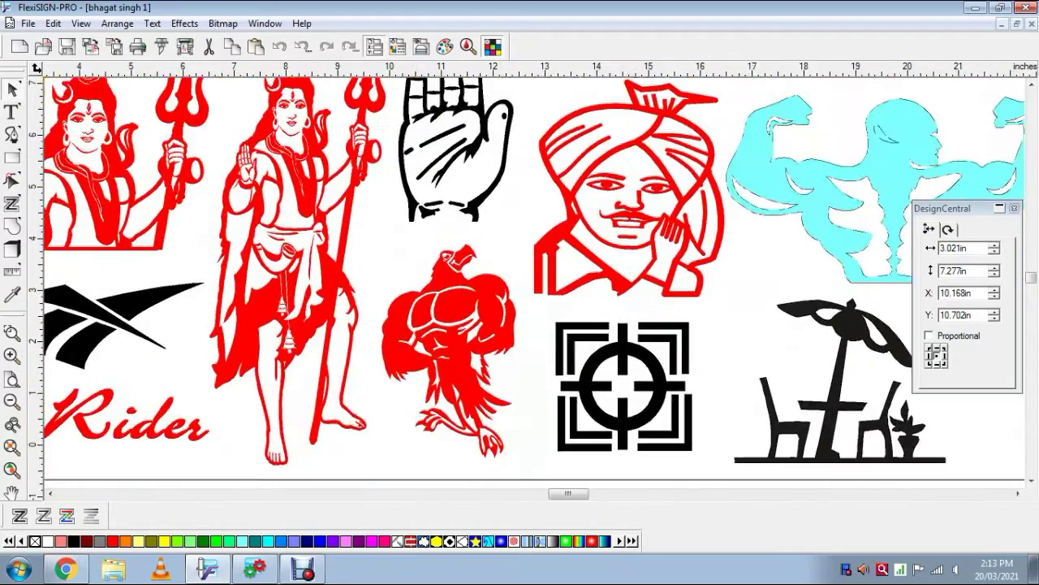
{"action": "scroll", "coordinate": [534, 281], "scroll_direction": "up", "scroll_amount": 1}
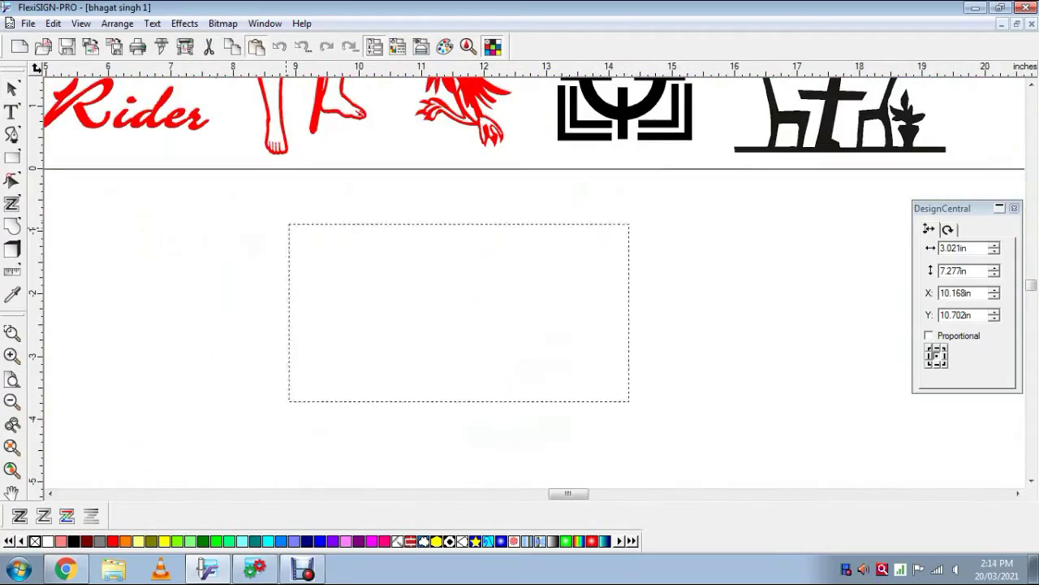
{"action": "scroll", "coordinate": [526, 285], "scroll_direction": "down", "scroll_amount": 2}
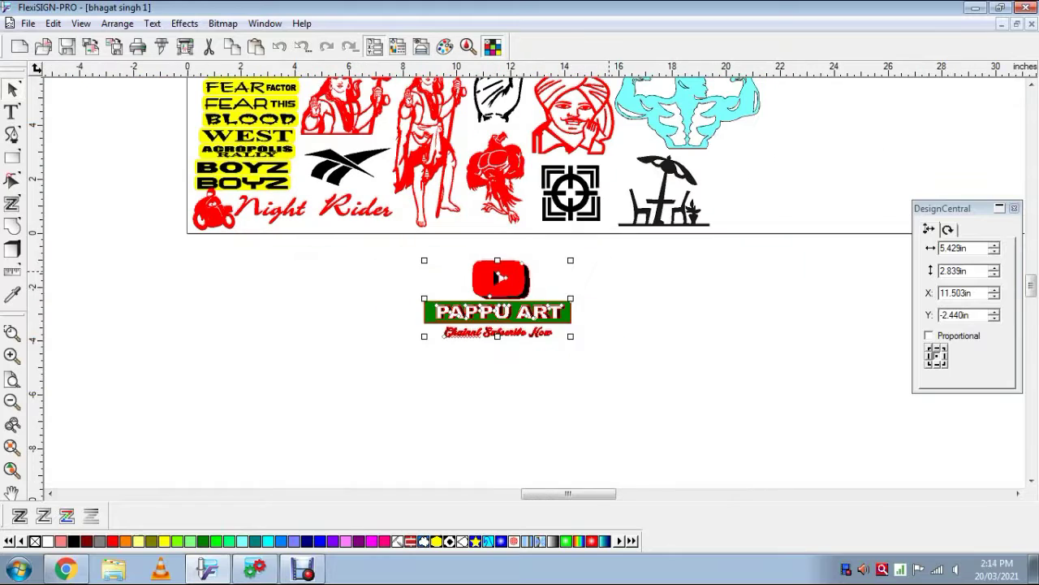
{"action": "scroll", "coordinate": [536, 284], "scroll_direction": "up", "scroll_amount": 5}
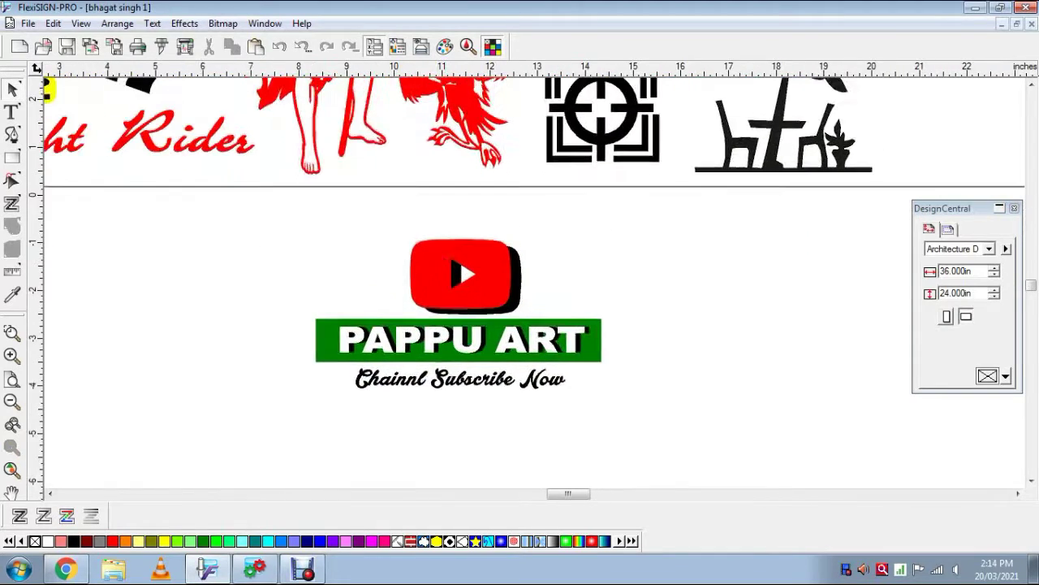
Examine the whole sheet of logos and figures together with the pasted PAPPU ART logo.
{"action": "scroll", "coordinate": [532, 284], "scroll_direction": "down", "scroll_amount": 6}
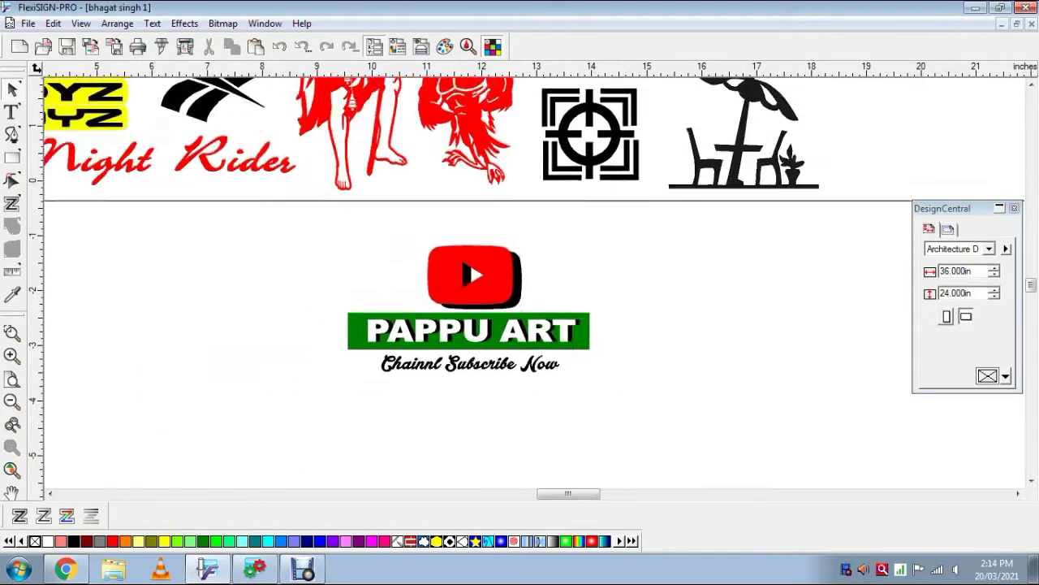
{"action": "scroll", "coordinate": [536, 285], "scroll_direction": "up", "scroll_amount": 5}
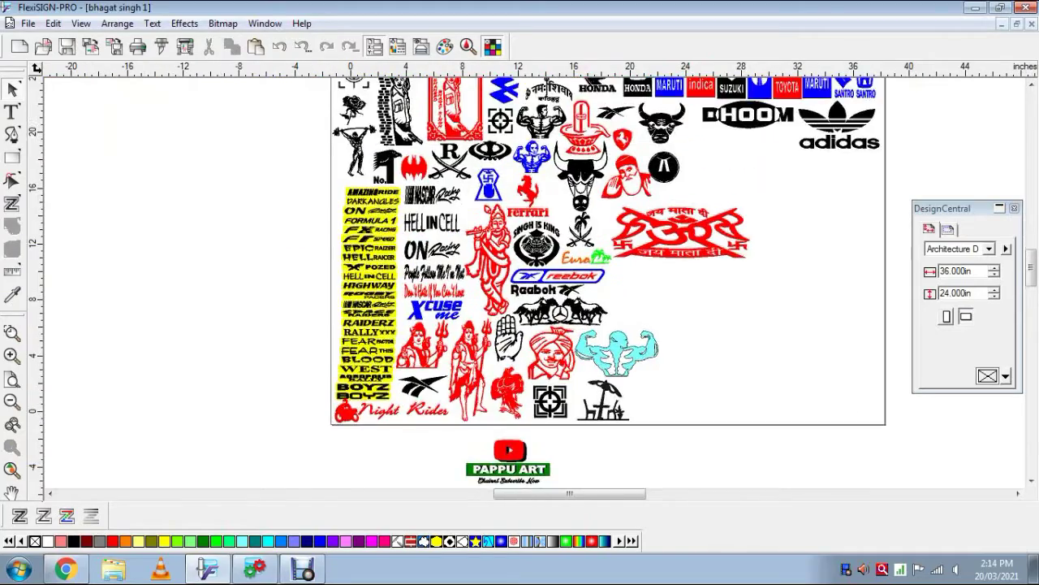
{"action": "scroll", "coordinate": [536, 284], "scroll_direction": "up", "scroll_amount": 3}
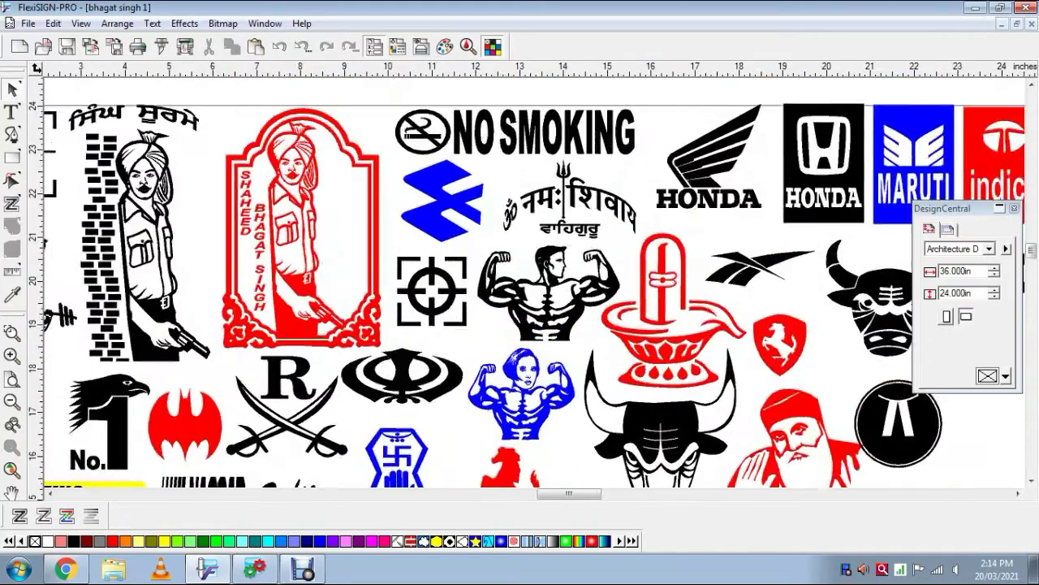
{"action": "scroll", "coordinate": [536, 284], "scroll_direction": "down", "scroll_amount": 5}
{"action": "scroll", "coordinate": [596, 284], "scroll_direction": "down", "scroll_amount": 3}
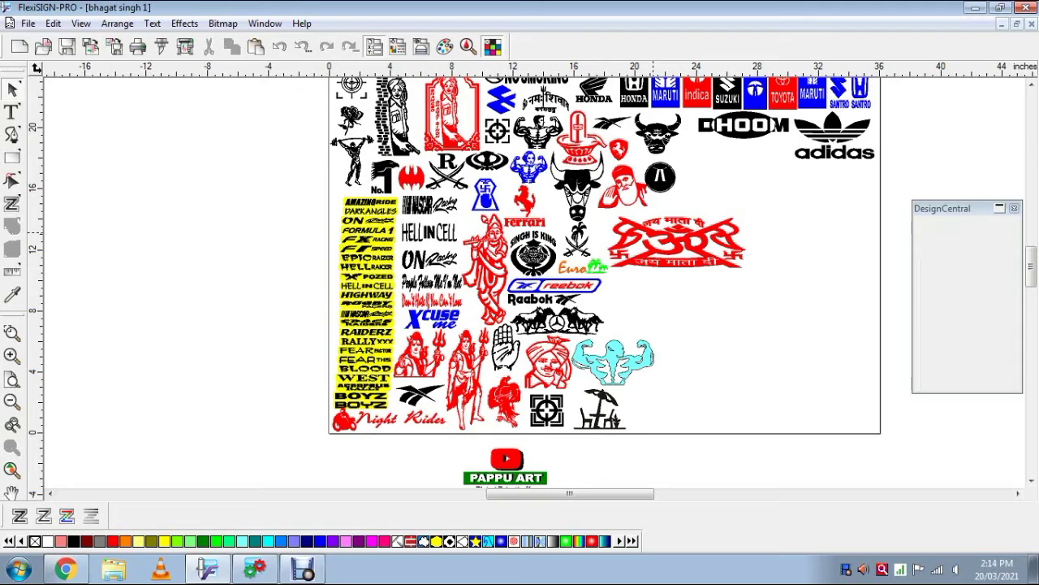
Open the EYE file from the folder of designs.
{"action": "key", "text": "ctrl+o"}
{"action": "scroll", "coordinate": [508, 264], "scroll_direction": "down", "scroll_amount": 5}
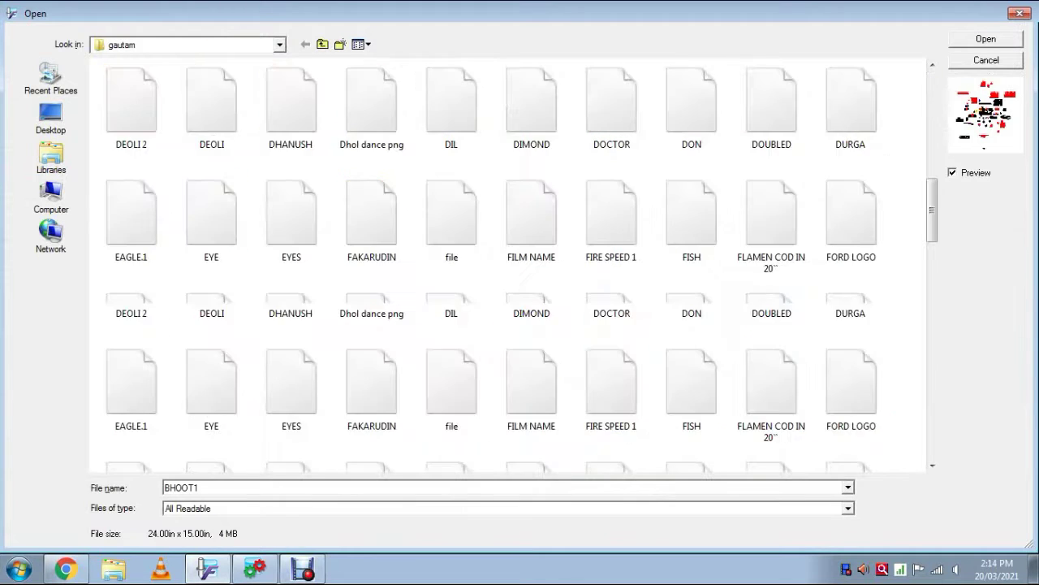
{"action": "scroll", "coordinate": [532, 382], "scroll_direction": "down", "scroll_amount": 4}
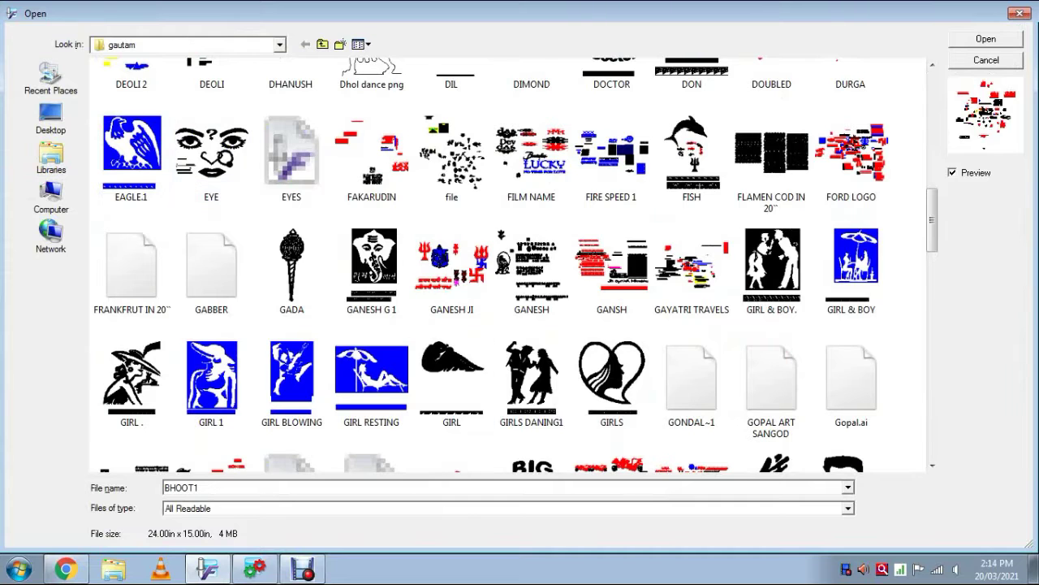
{"action": "double_click", "coordinate": [212, 150]}
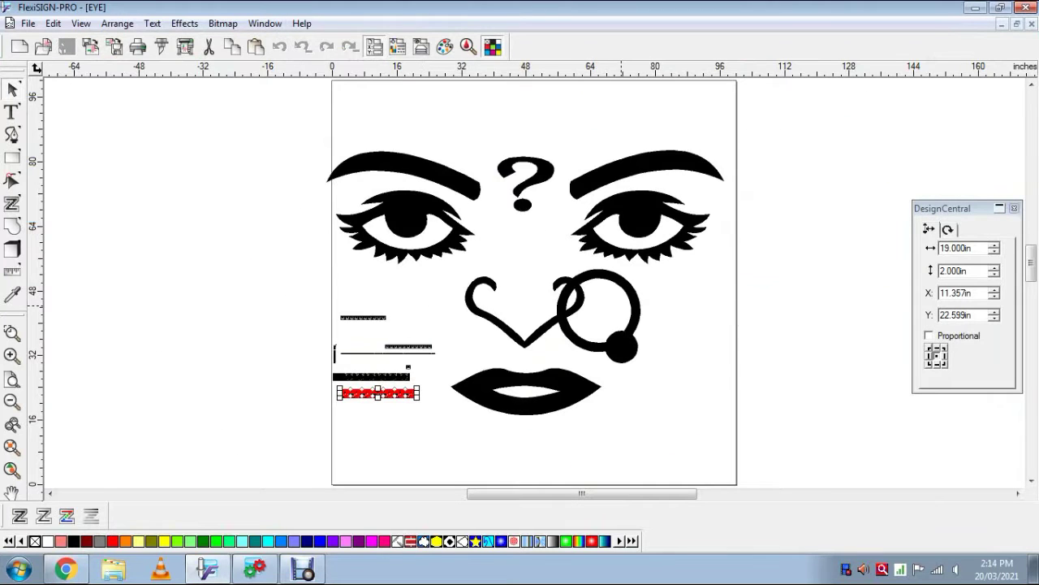
Enlarge the small face-pattern strip to about 100.4 by 10.6 in and place it below the large lips.
{"action": "scroll", "coordinate": [528, 284], "scroll_direction": "down", "scroll_amount": 5}
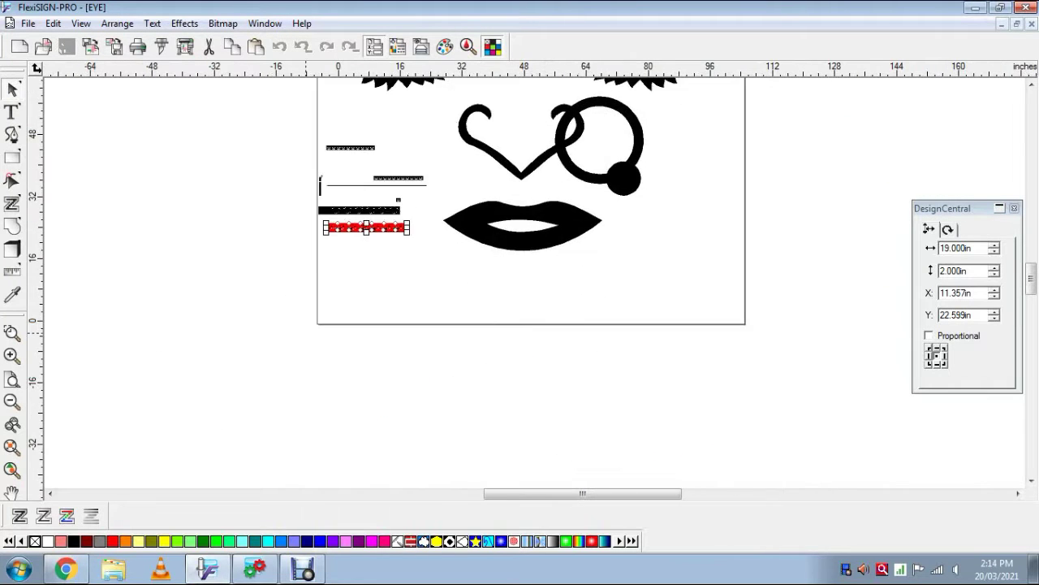
{"action": "scroll", "coordinate": [528, 284], "scroll_direction": "down", "scroll_amount": 3}
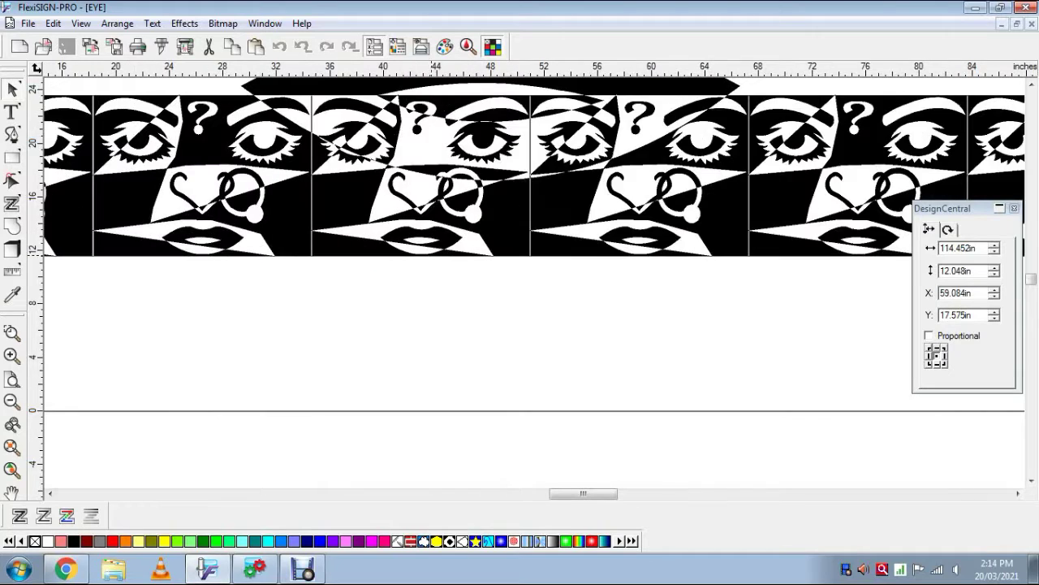
{"action": "scroll", "coordinate": [528, 285], "scroll_direction": "down", "scroll_amount": 3}
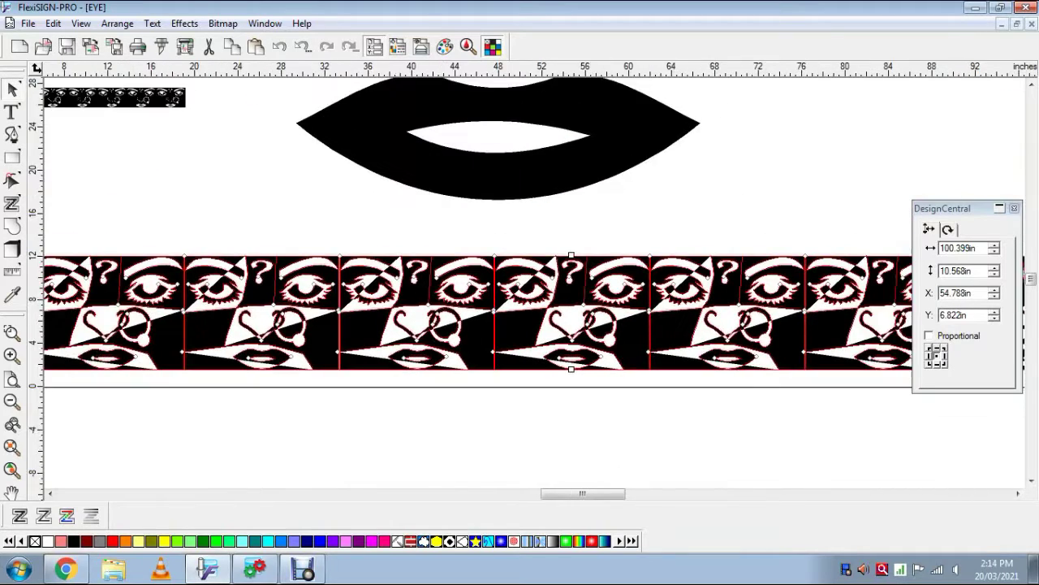
Move the black rectangular face panel from beside the large lips to below the page's lower edge, under the face-pattern strip, and inspect it.
{"action": "scroll", "coordinate": [528, 284], "scroll_direction": "down", "scroll_amount": 2}
{"action": "left_click", "coordinate": [142, 132]}
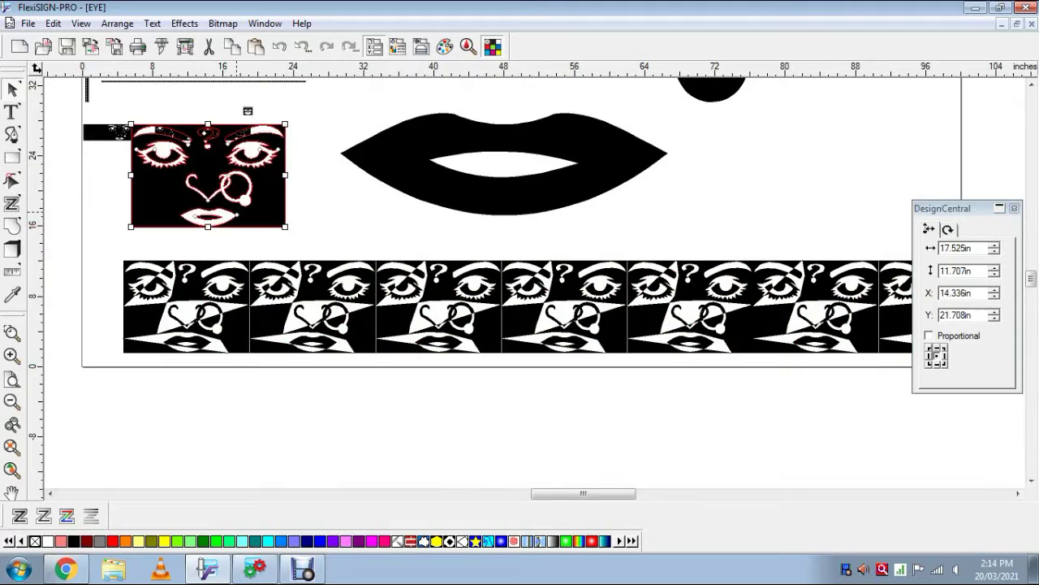
{"action": "left_click_drag", "start_coordinate": [193, 179], "coordinate": [375, 444]}
{"action": "scroll", "coordinate": [374, 444], "scroll_direction": "up", "scroll_amount": 1}
{"action": "scroll", "coordinate": [519, 324], "scroll_direction": "up", "scroll_amount": 3}
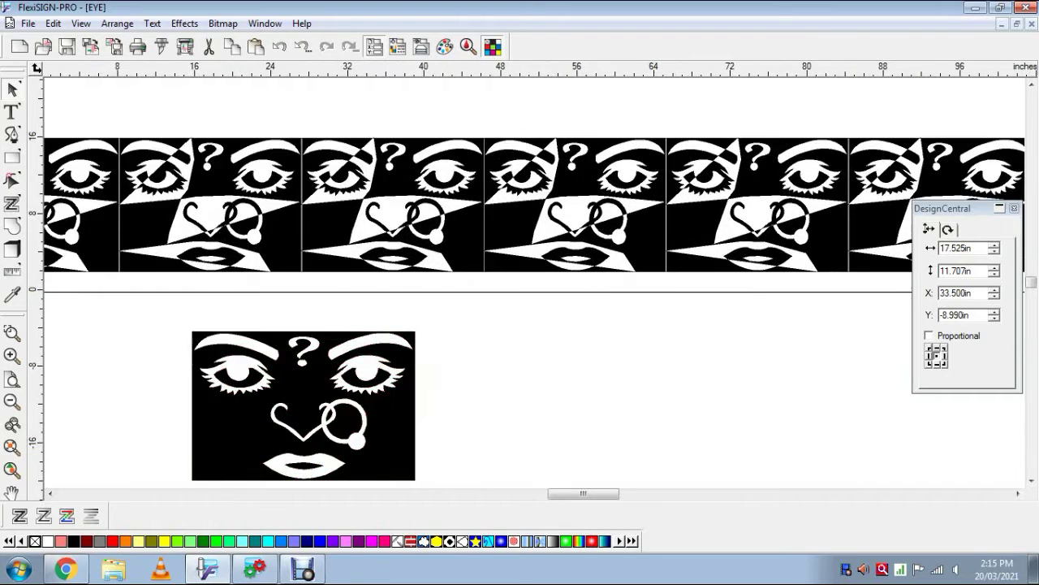
{"action": "left_click_drag", "start_coordinate": [139, 311], "coordinate": [472, 304]}
{"action": "scroll", "coordinate": [487, 281], "scroll_direction": "up", "scroll_amount": 2}
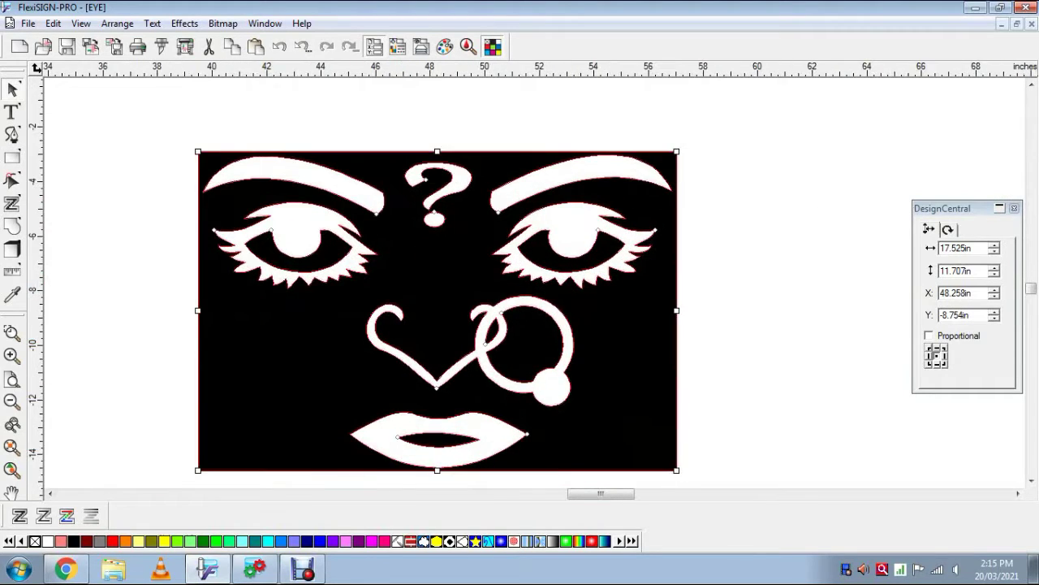
{"action": "scroll", "coordinate": [519, 244], "scroll_direction": "down", "scroll_amount": 3}
{"action": "scroll", "coordinate": [520, 284], "scroll_direction": "down", "scroll_amount": 4}
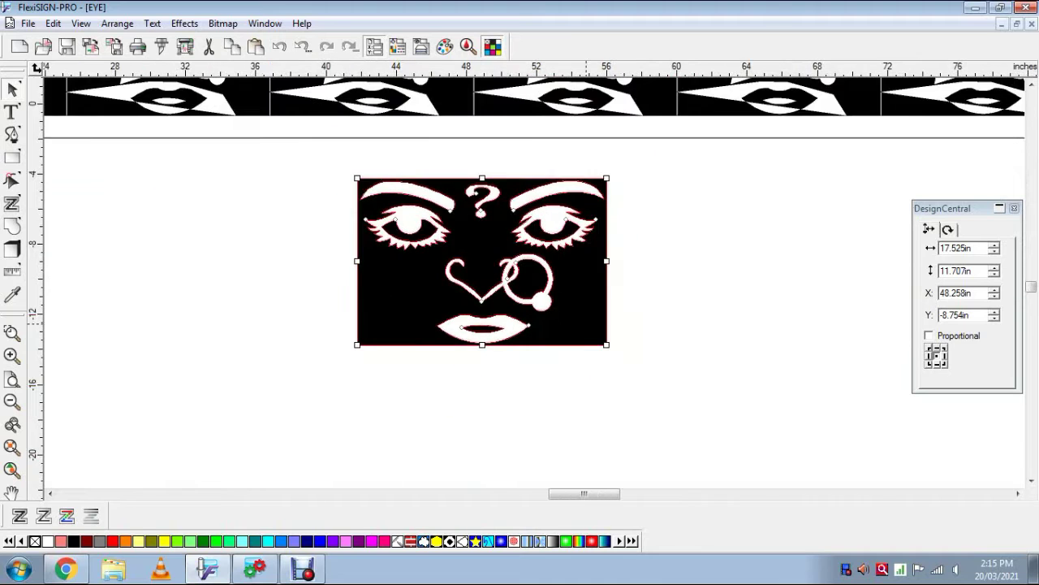
{"action": "scroll", "coordinate": [532, 272], "scroll_direction": "down", "scroll_amount": 1}
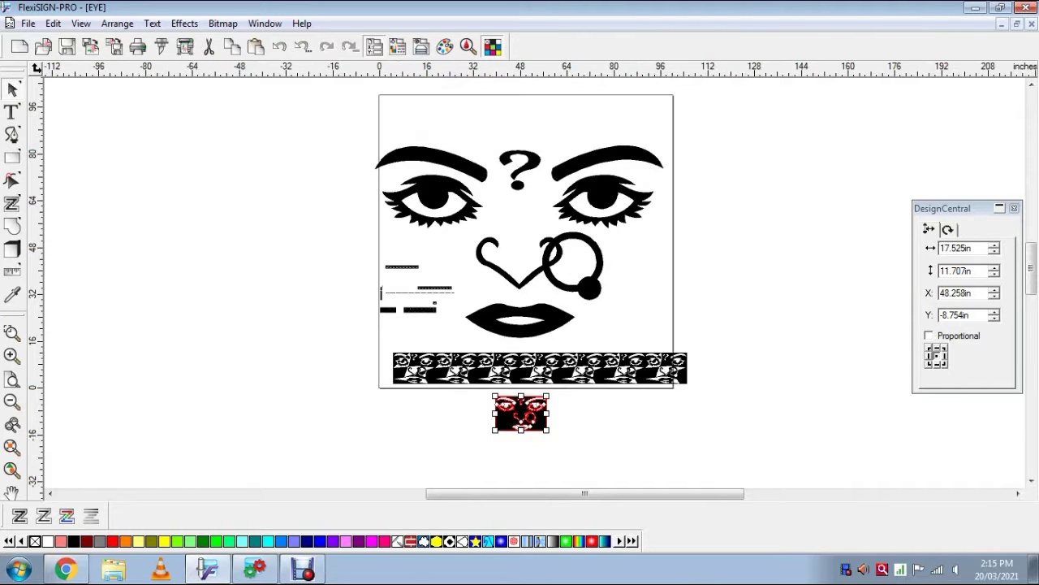
Close the bhagat singh 1 and EYE files without saving changes.
{"action": "key", "text": "alt+F4"}
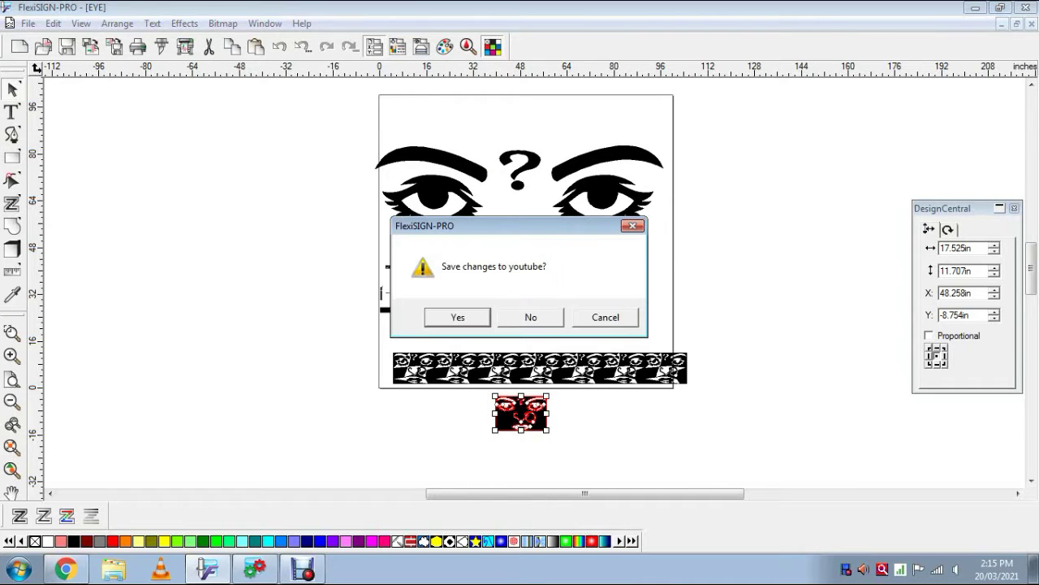
{"action": "key", "text": "n"}
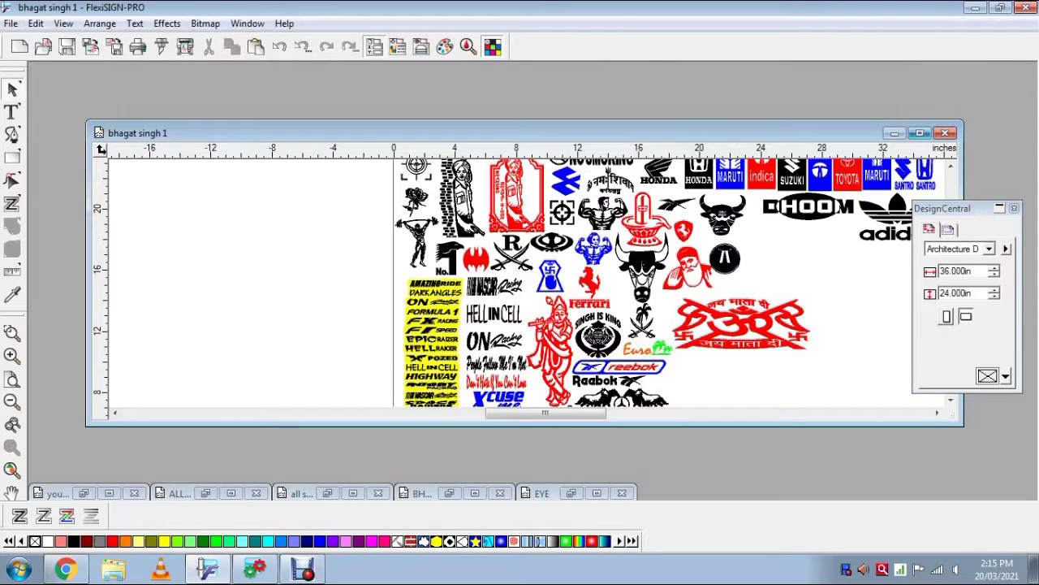
{"action": "key", "text": "ctrl+F4"}
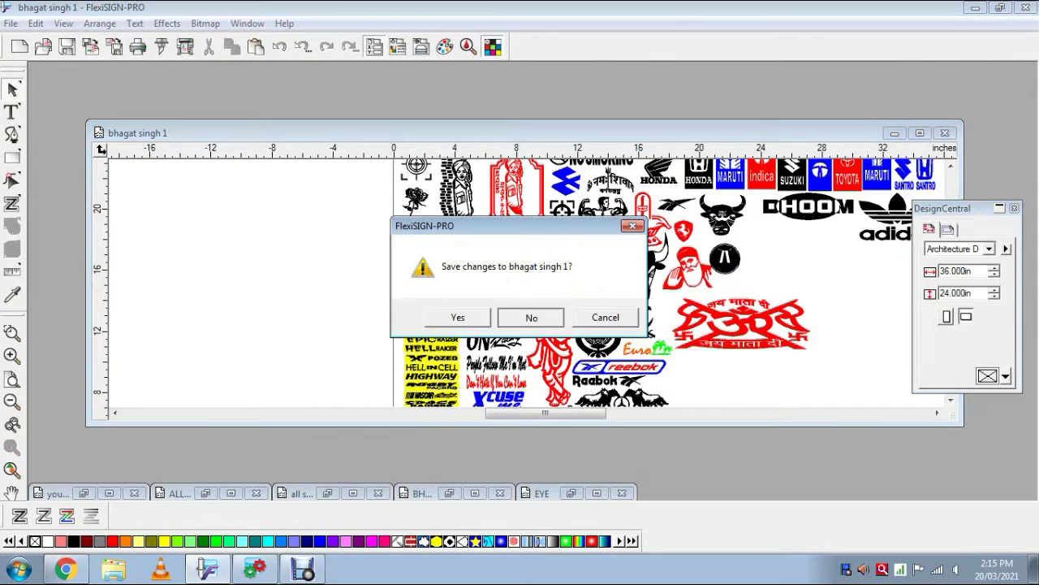
{"action": "key", "text": "n"}
{"action": "key", "text": "ctrl+F4"}
{"action": "key", "text": "n"}
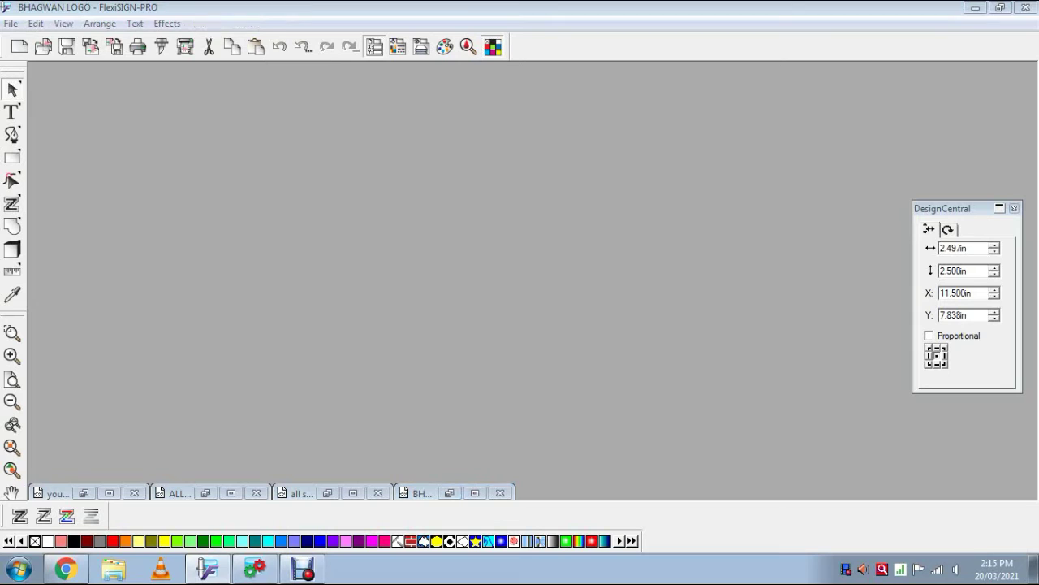
Close the BHAGWAN LOGO, all simbol and ALL SIMBOL LOGO 2020 files without saving, and return to the youtube file.
{"action": "key", "text": "ctrl+F4"}
{"action": "key", "text": "n"}
{"action": "key", "text": "ctrl+F4"}
{"action": "key", "text": "n"}
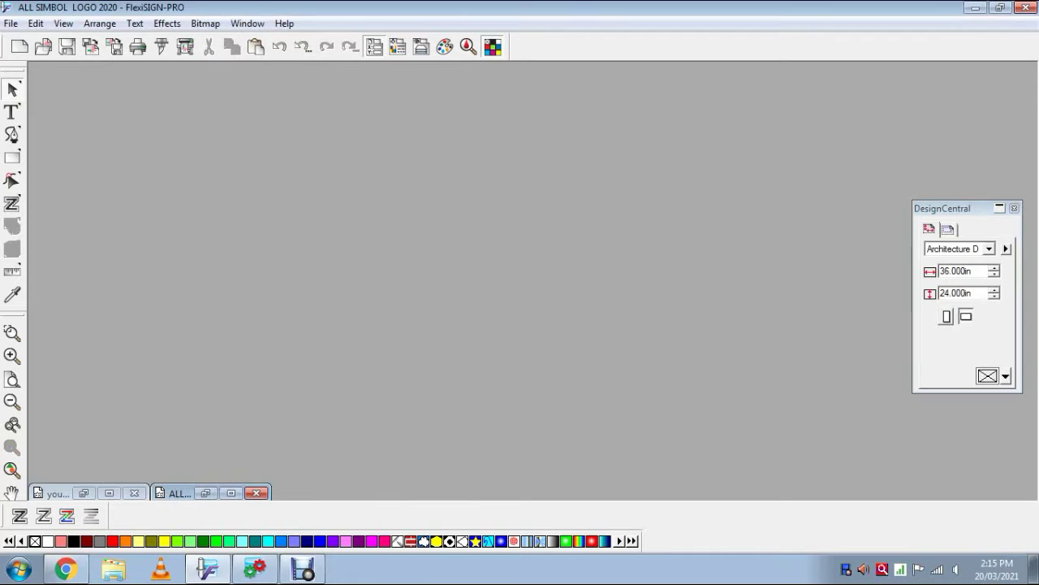
{"action": "key", "text": "ctrl+F4"}
{"action": "key", "text": "n"}
{"action": "key", "text": "ctrl+F4"}
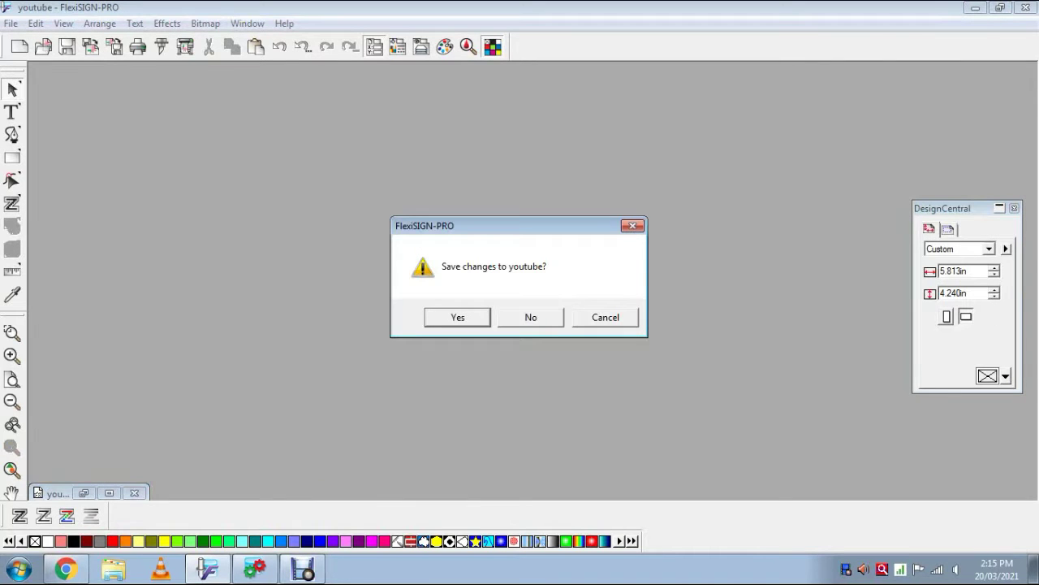
{"action": "key", "text": "n"}
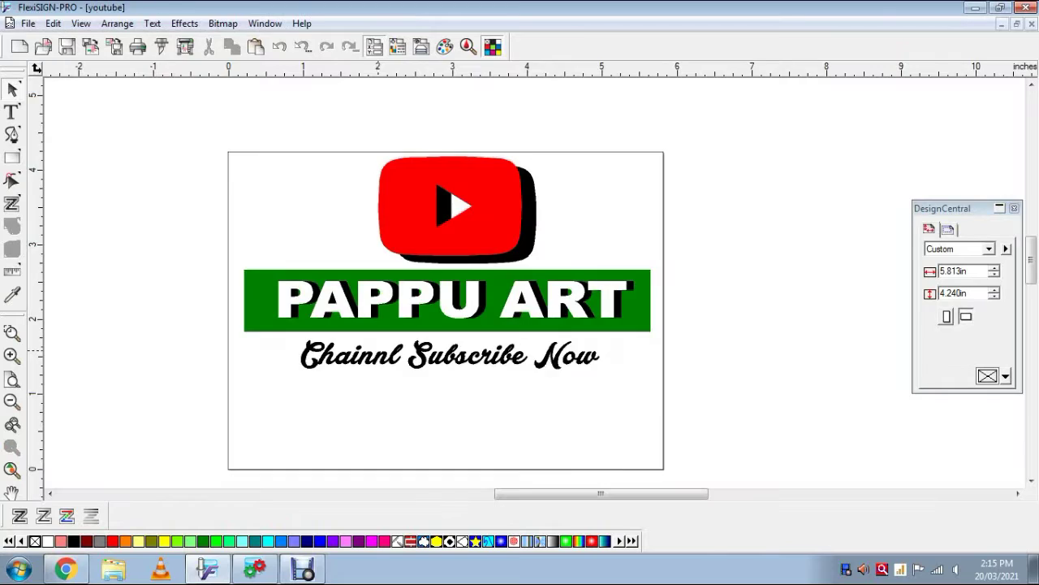
Open the KUDRATI file from the folder of designs.
{"action": "key", "text": "ctrl+o"}
{"action": "scroll", "coordinate": [507, 264], "scroll_direction": "down", "scroll_amount": 5}
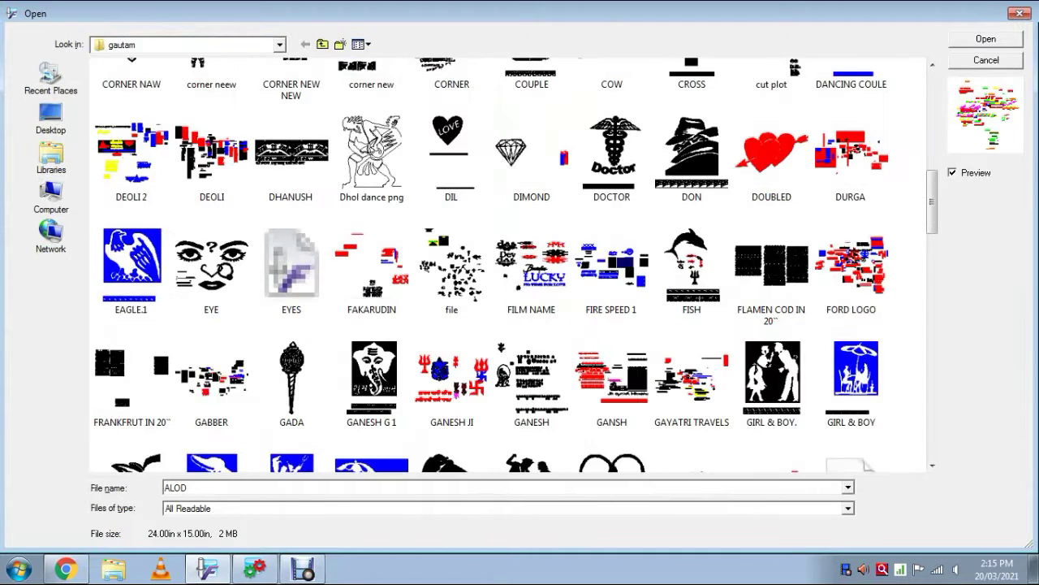
{"action": "scroll", "coordinate": [371, 272], "scroll_direction": "down", "scroll_amount": 5}
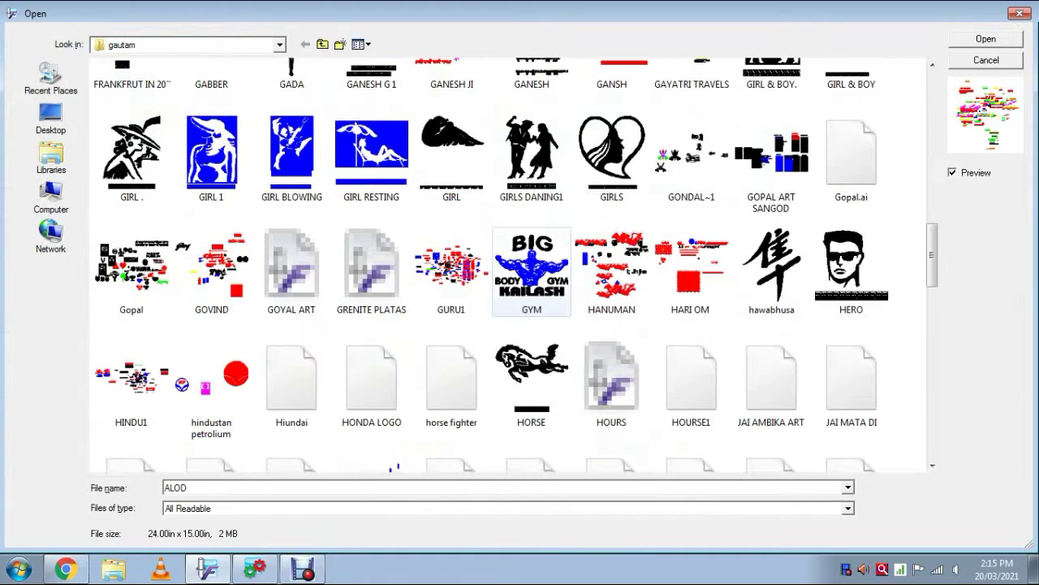
{"action": "scroll", "coordinate": [508, 264], "scroll_direction": "down", "scroll_amount": 5}
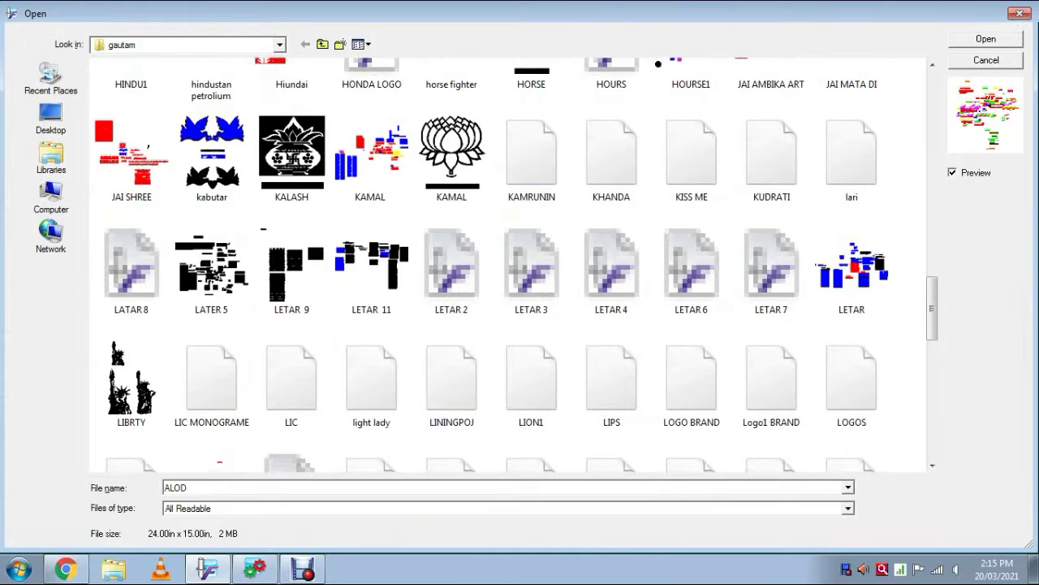
{"action": "double_click", "coordinate": [771, 154]}
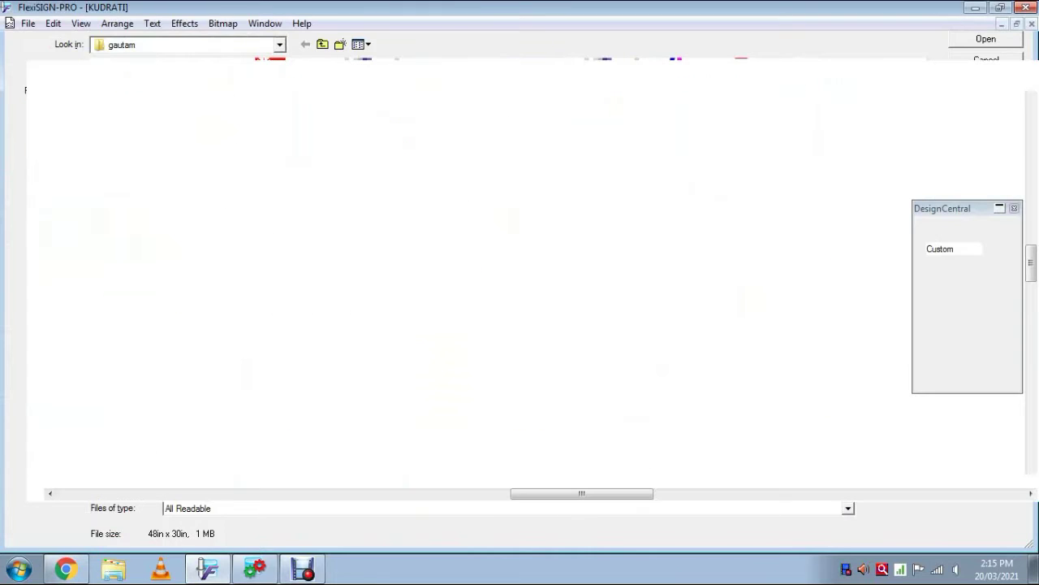
Examine the round landscape badges, the Intezar design and the brand logos on the KUDRATI sheet.
{"action": "scroll", "coordinate": [532, 276], "scroll_direction": "down", "scroll_amount": 3}
{"action": "scroll", "coordinate": [536, 283], "scroll_direction": "up", "scroll_amount": 5}
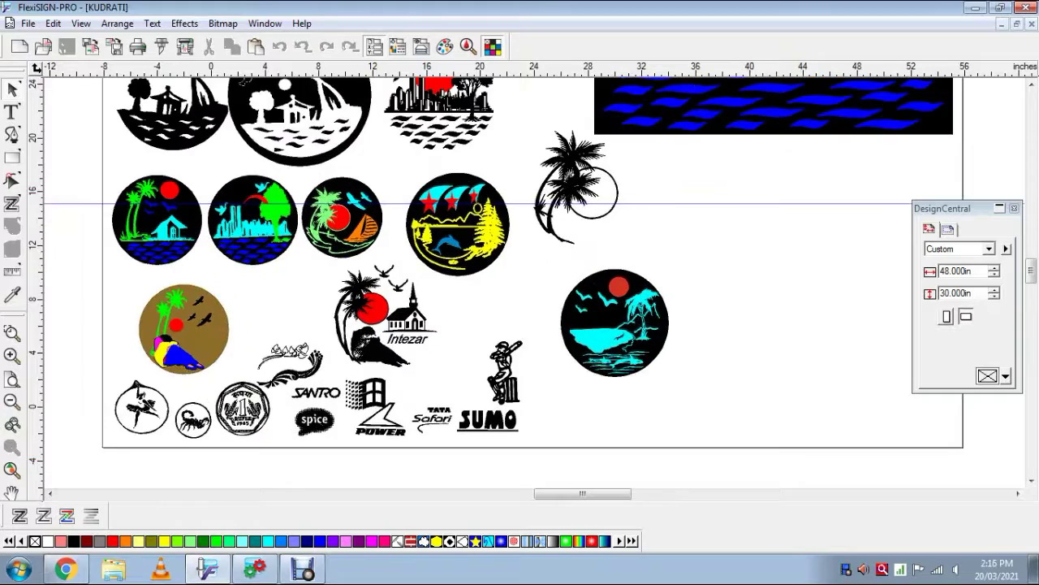
{"action": "scroll", "coordinate": [532, 281], "scroll_direction": "down", "scroll_amount": 2}
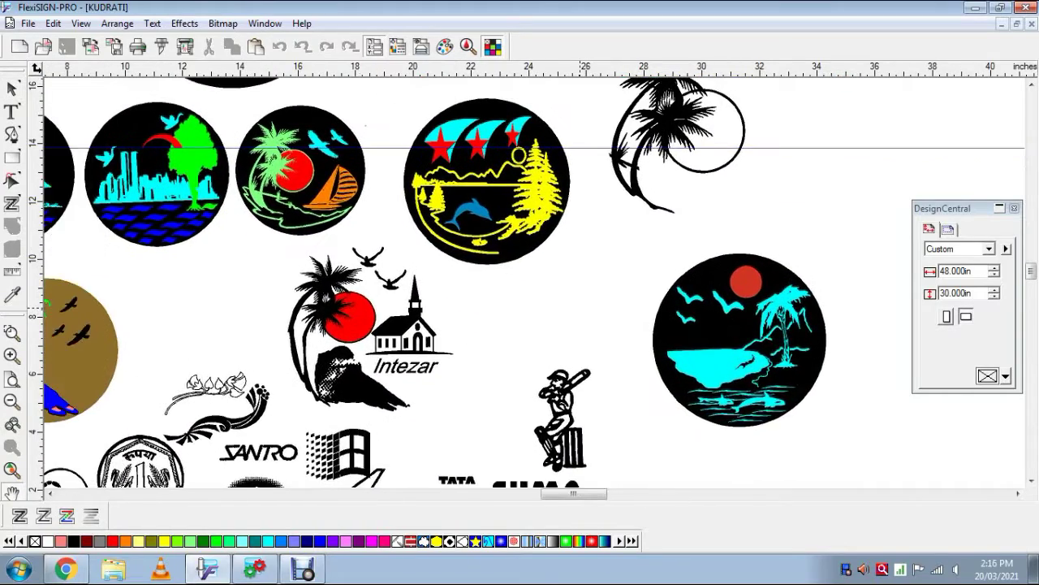
{"action": "scroll", "coordinate": [533, 281], "scroll_direction": "up", "scroll_amount": 2}
{"action": "scroll", "coordinate": [533, 281], "scroll_direction": "down", "scroll_amount": 3}
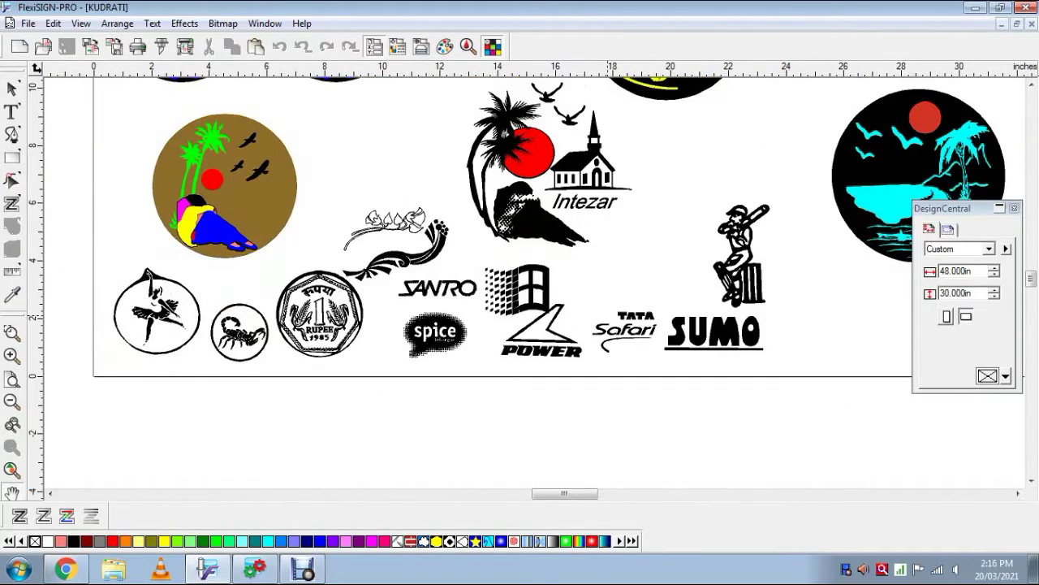
{"action": "scroll", "coordinate": [532, 281], "scroll_direction": "up", "scroll_amount": 2}
{"action": "scroll", "coordinate": [533, 281], "scroll_direction": "up", "scroll_amount": 3}
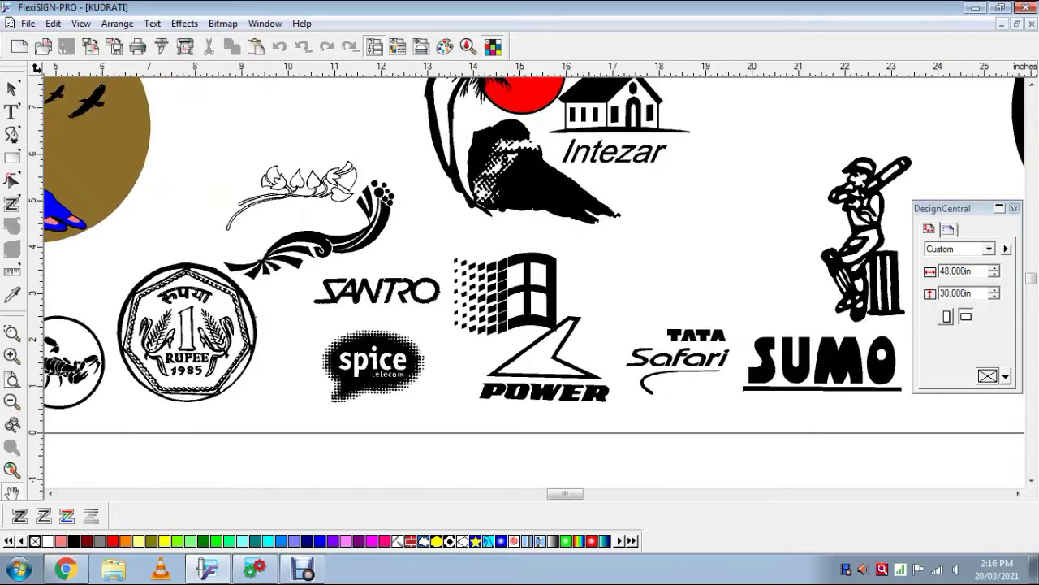
{"action": "scroll", "coordinate": [532, 281], "scroll_direction": "up", "scroll_amount": 3}
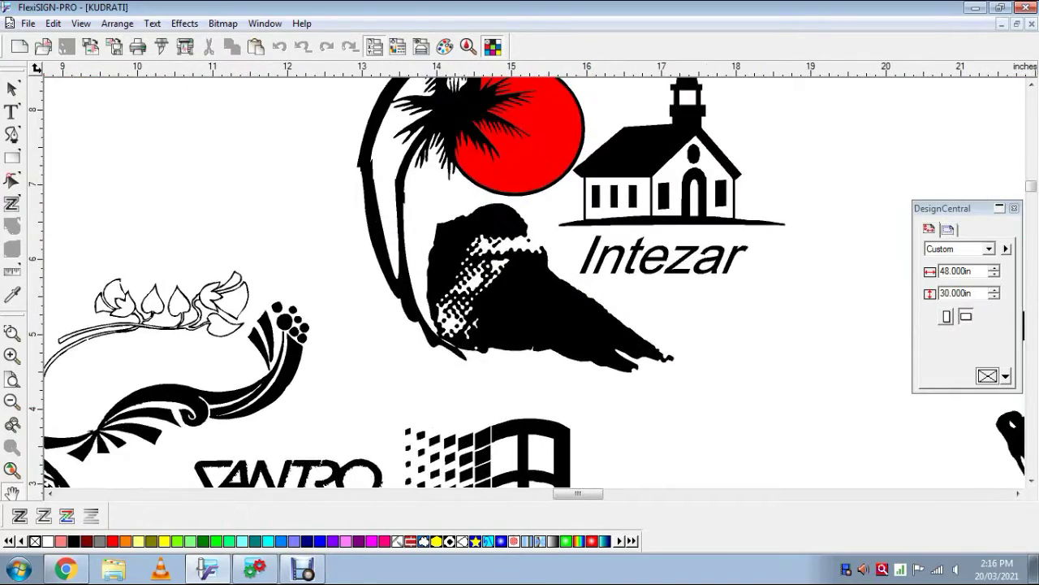
{"action": "scroll", "coordinate": [533, 281], "scroll_direction": "down", "scroll_amount": 5}
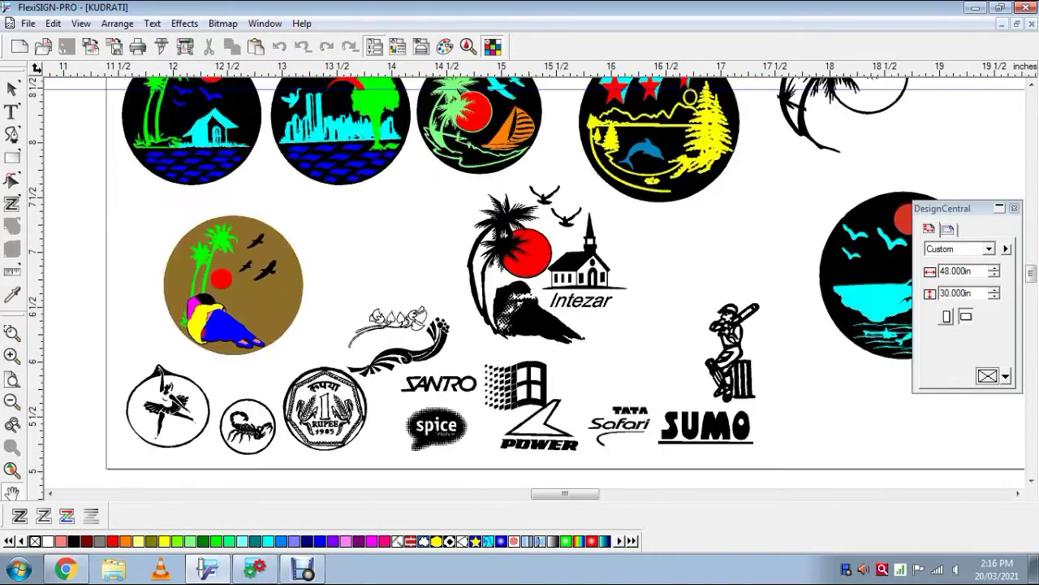
{"action": "scroll", "coordinate": [533, 281], "scroll_direction": "up", "scroll_amount": 3}
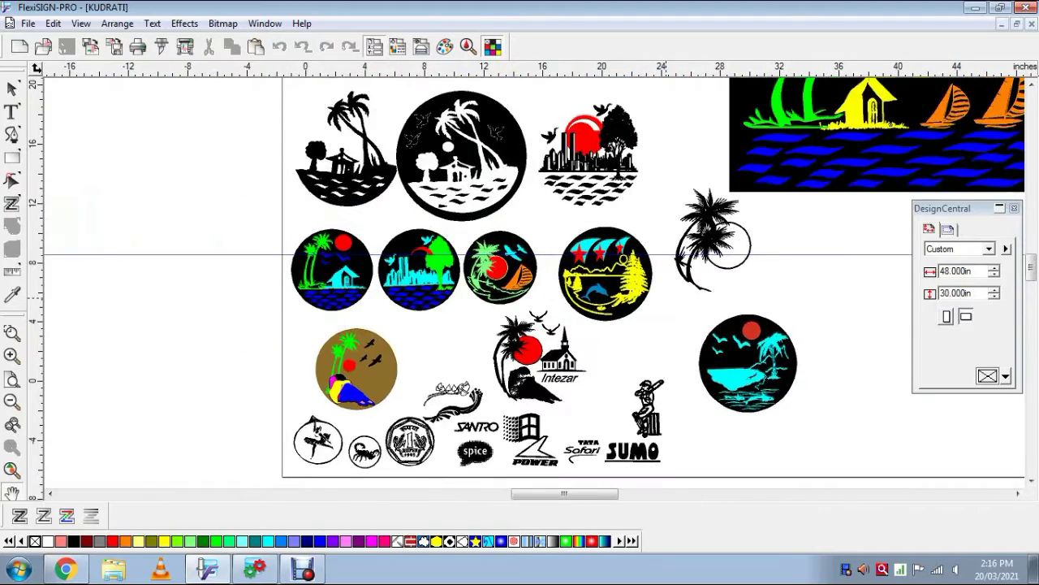
{"action": "scroll", "coordinate": [533, 281], "scroll_direction": "up", "scroll_amount": 2}
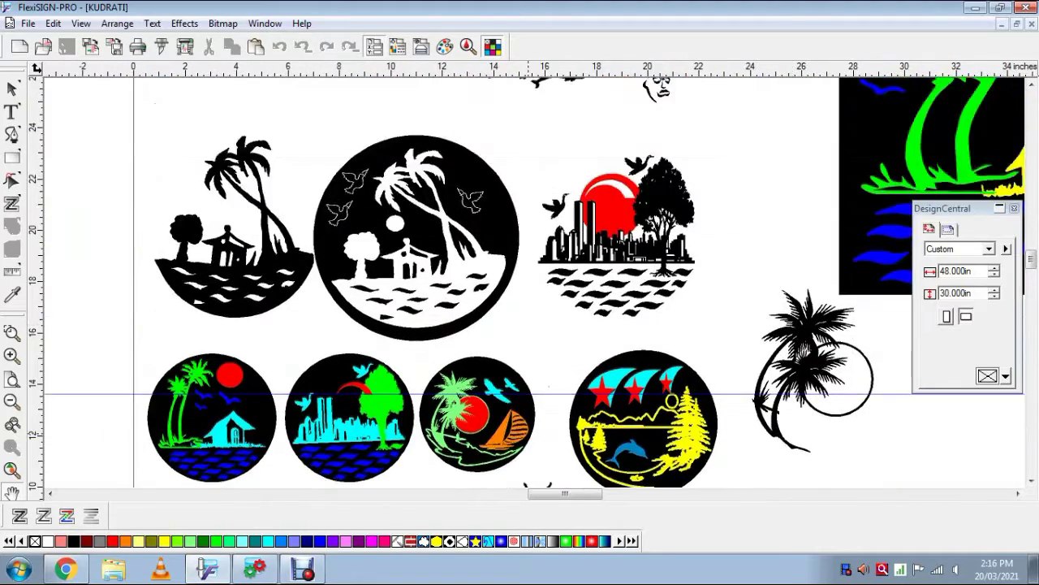
{"action": "scroll", "coordinate": [532, 281], "scroll_direction": "down", "scroll_amount": 4}
{"action": "scroll", "coordinate": [520, 324], "scroll_direction": "up", "scroll_amount": 2}
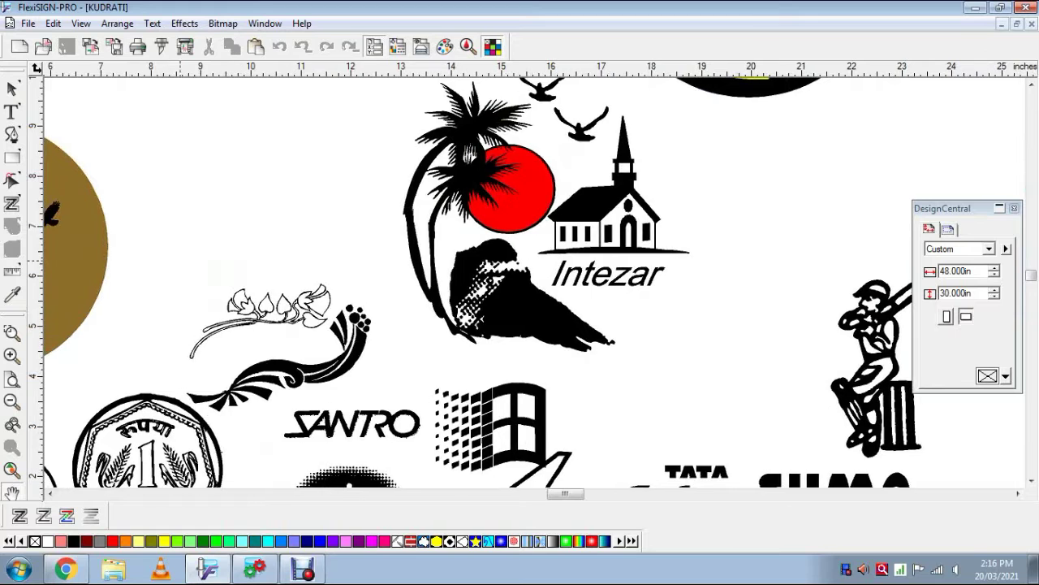
Examine the brown round badge with the seated figure and palm trees, and the coin and scorpion designs near it.
{"action": "scroll", "coordinate": [519, 281], "scroll_direction": "left", "scroll_amount": 4}
{"action": "scroll", "coordinate": [244, 319], "scroll_direction": "up", "scroll_amount": 1}
{"action": "scroll", "coordinate": [537, 265], "scroll_direction": "up", "scroll_amount": 4}
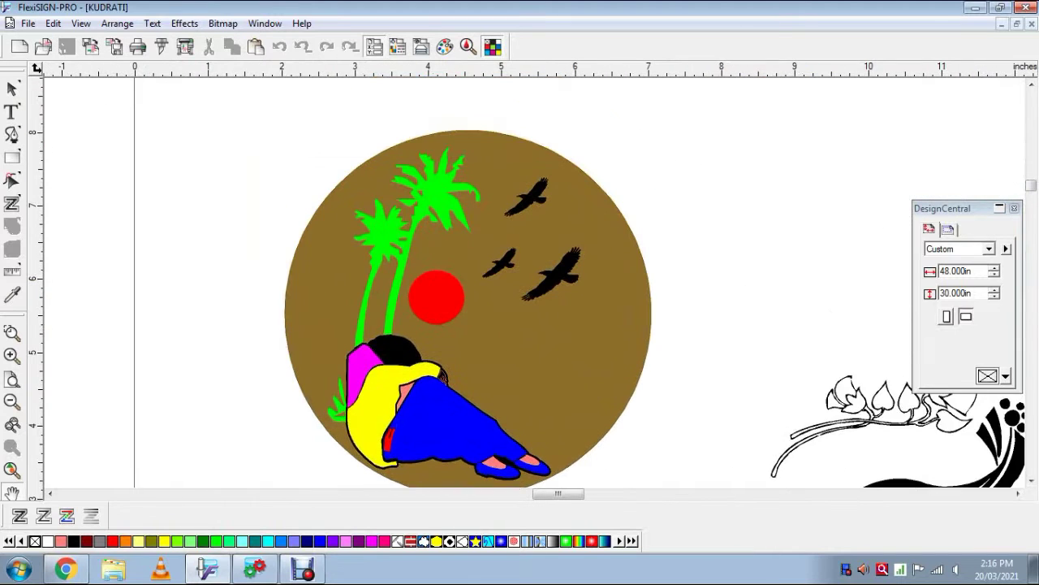
{"action": "scroll", "coordinate": [454, 281], "scroll_direction": "up", "scroll_amount": 1}
{"action": "scroll", "coordinate": [454, 280], "scroll_direction": "down", "scroll_amount": 1}
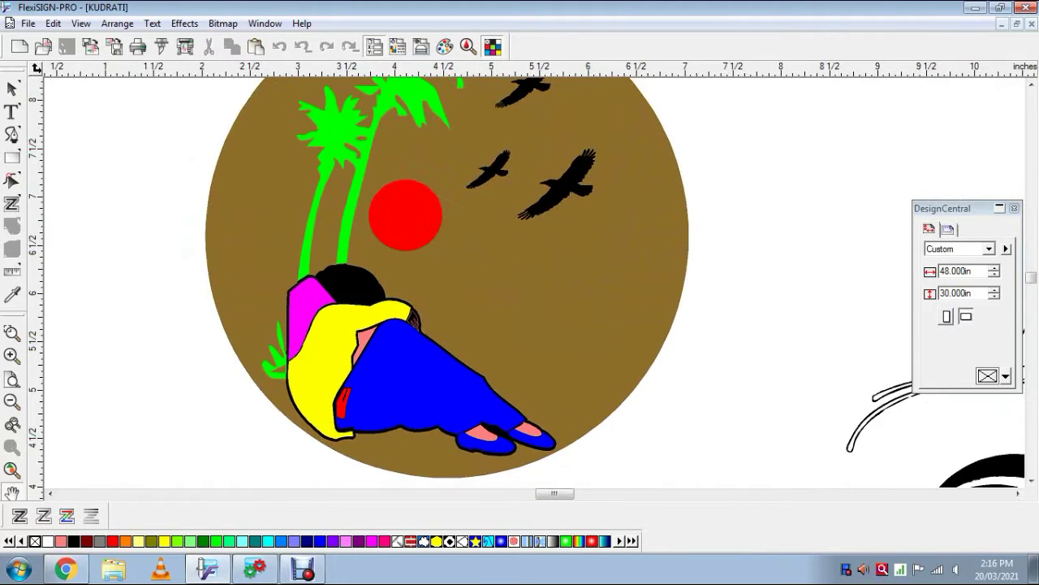
{"action": "scroll", "coordinate": [455, 281], "scroll_direction": "up", "scroll_amount": 2}
{"action": "scroll", "coordinate": [455, 281], "scroll_direction": "down", "scroll_amount": 1}
{"action": "scroll", "coordinate": [455, 281], "scroll_direction": "up", "scroll_amount": 1}
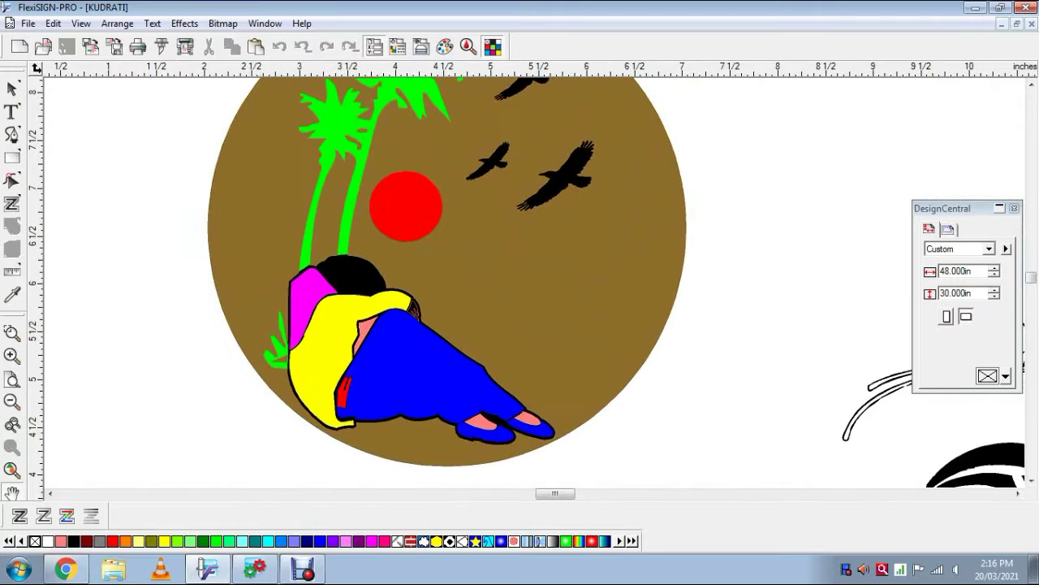
{"action": "scroll", "coordinate": [454, 281], "scroll_direction": "down", "scroll_amount": 2}
{"action": "scroll", "coordinate": [526, 281], "scroll_direction": "right", "scroll_amount": 5}
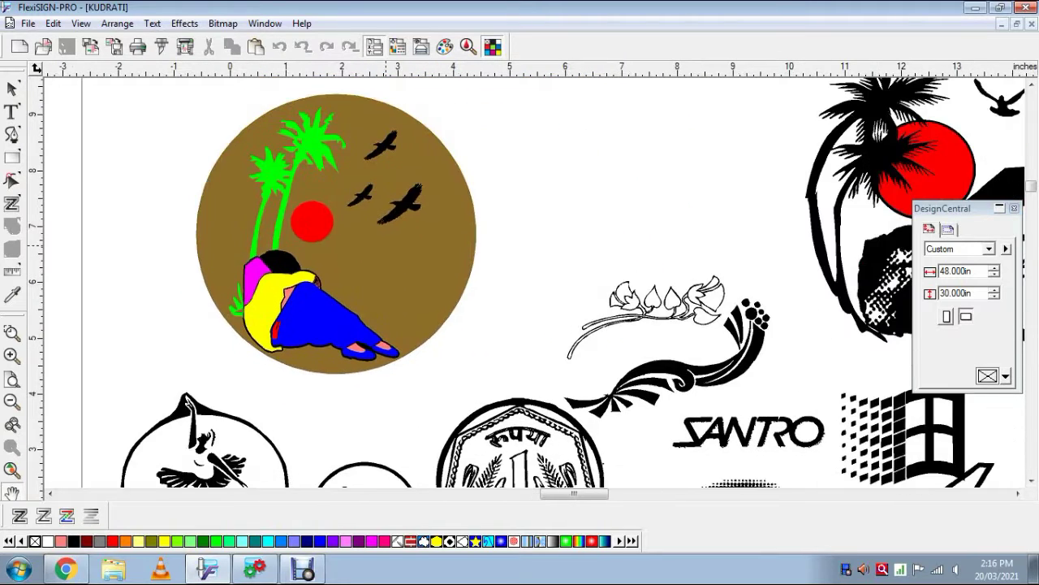
{"action": "scroll", "coordinate": [515, 281], "scroll_direction": "down", "scroll_amount": 1}
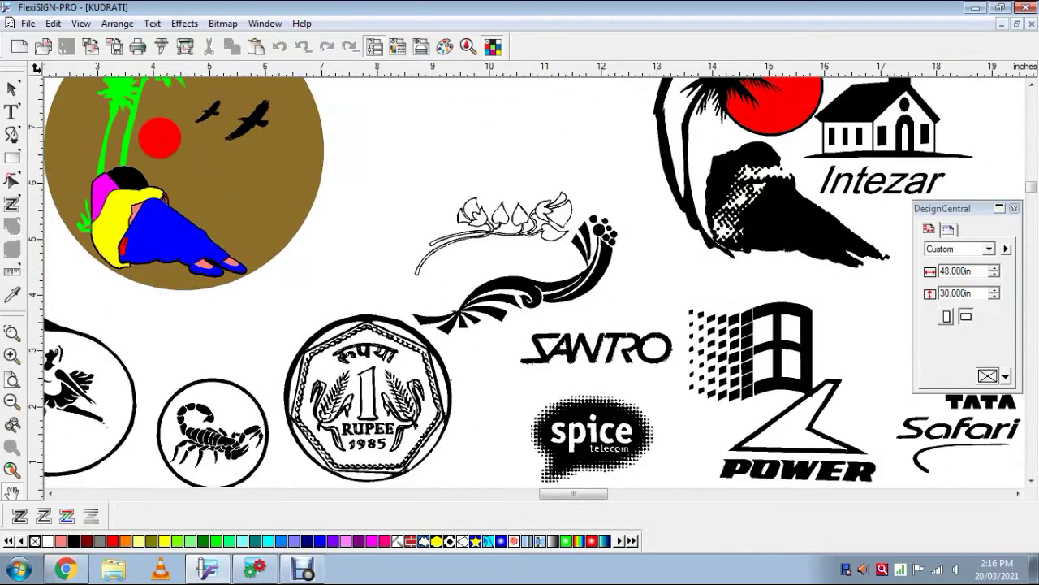
Select the complete PAPPU ART channel logo in the youtube file.
{"action": "key", "text": "super+d"}
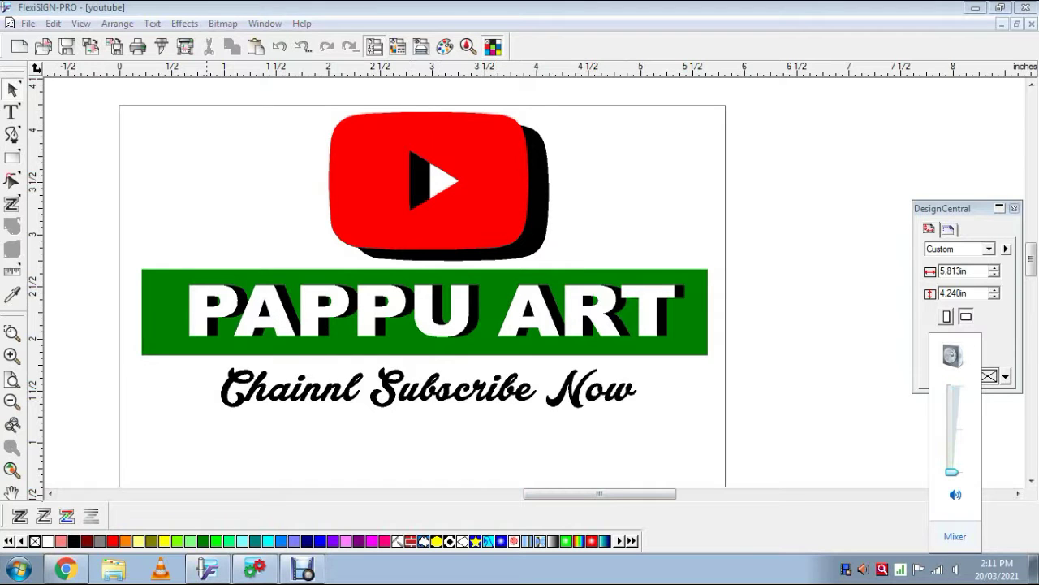
{"action": "left_click", "coordinate": [438, 185]}
{"action": "scroll", "coordinate": [455, 308], "scroll_direction": "up", "scroll_amount": 1}
{"action": "scroll", "coordinate": [454, 309], "scroll_direction": "down", "scroll_amount": 2}
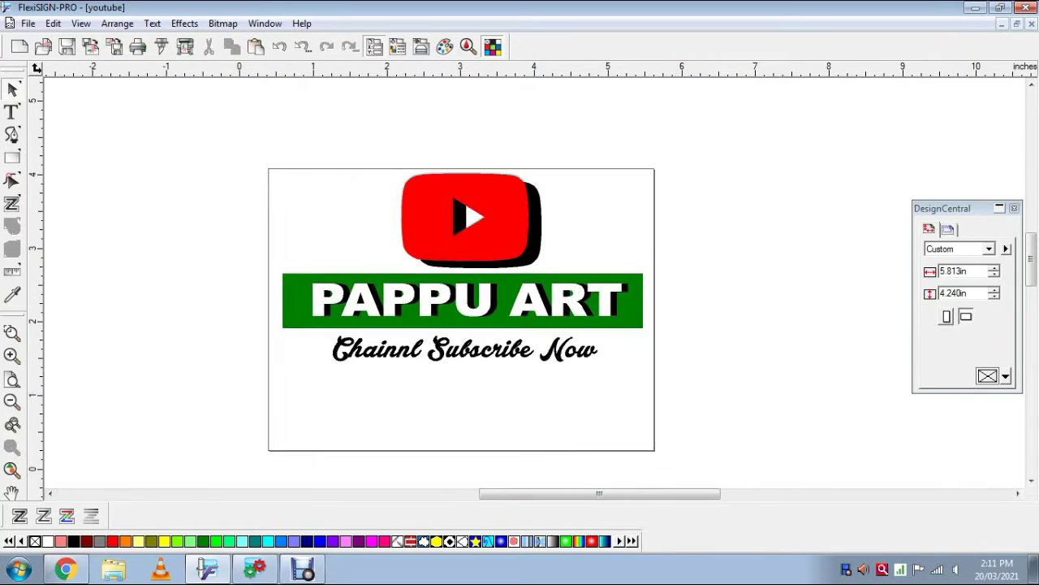
{"action": "scroll", "coordinate": [487, 226], "scroll_direction": "down", "scroll_amount": 2}
{"action": "mouse_move", "coordinate": [609, 218]}
{"action": "left_mouse_down"}
{"action": "mouse_move", "coordinate": [536, 274]}
{"action": "mouse_move", "coordinate": [402, 333]}
{"action": "left_mouse_up"}
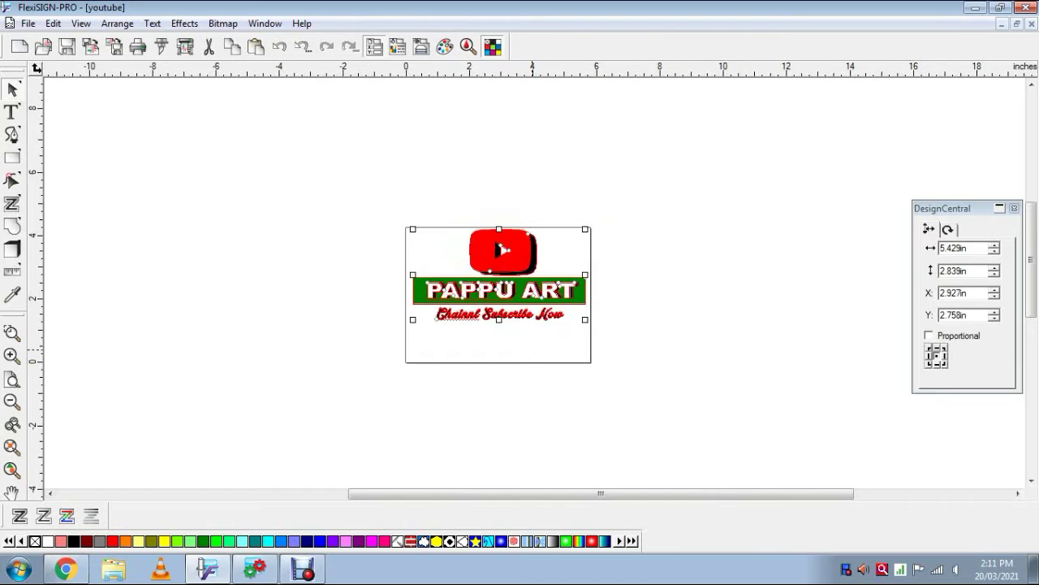
{"action": "key", "text": "Escape"}
{"action": "scroll", "coordinate": [535, 283], "scroll_direction": "up", "scroll_amount": 2}
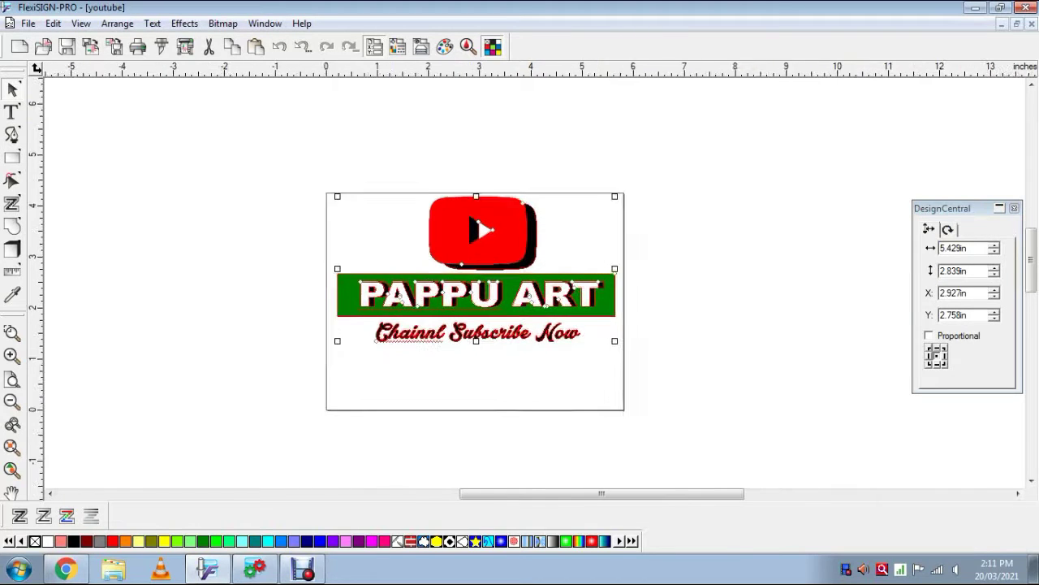
{"action": "scroll", "coordinate": [536, 284], "scroll_direction": "up", "scroll_amount": 1}
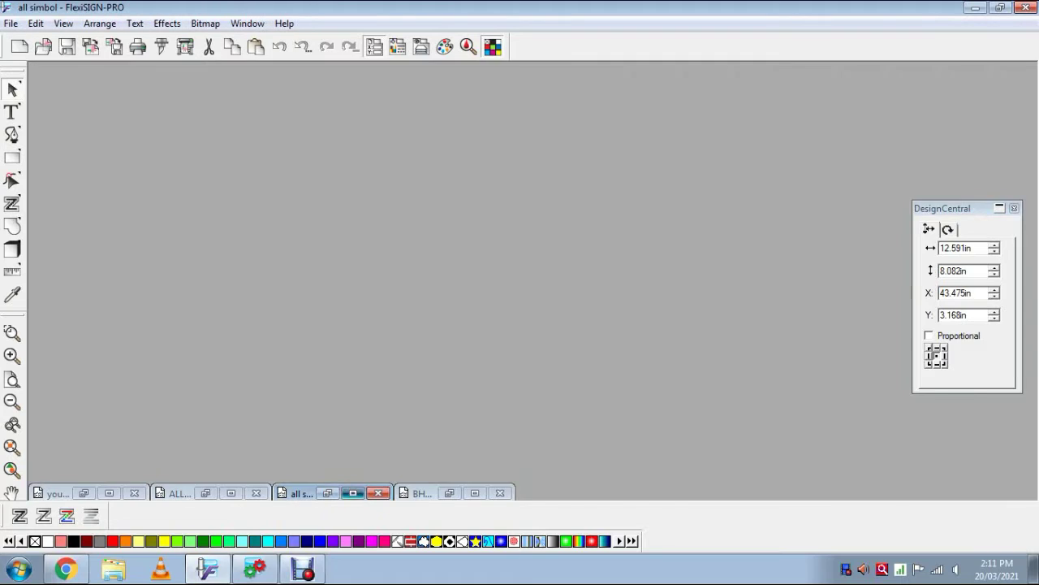
Restore the all simbol file and examine its symbols, from the 786 and animal designs to the Batman logo and chakra wheels.
{"action": "left_click", "coordinate": [353, 493]}
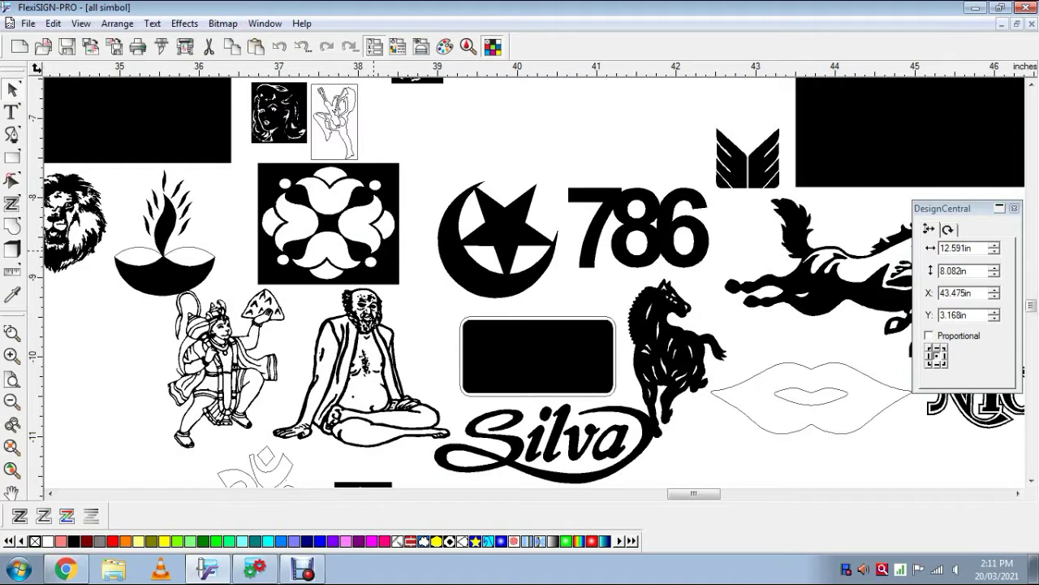
{"action": "scroll", "coordinate": [531, 287], "scroll_direction": "down", "scroll_amount": 4}
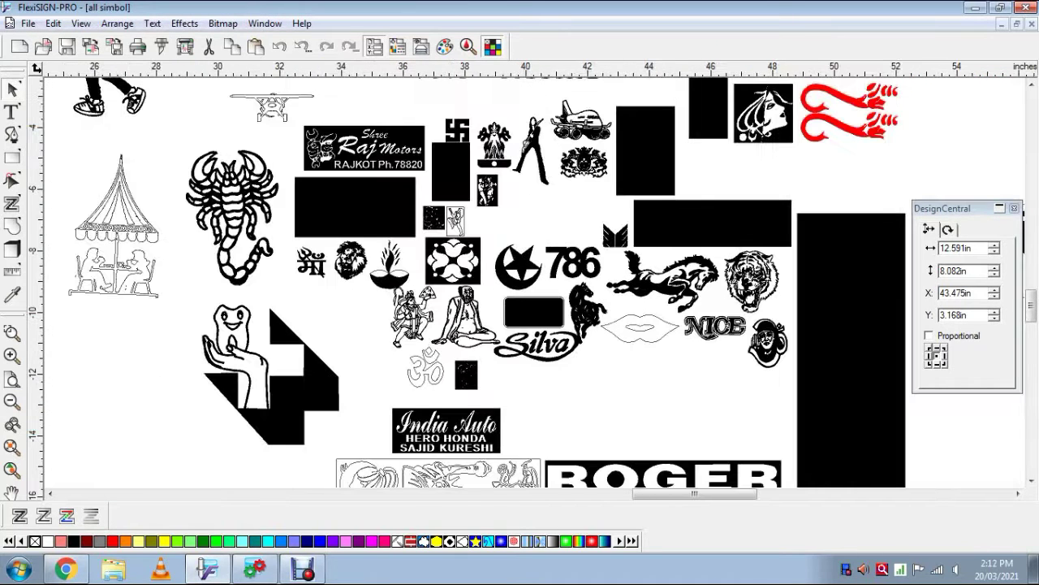
{"action": "scroll", "coordinate": [536, 284], "scroll_direction": "up", "scroll_amount": 3}
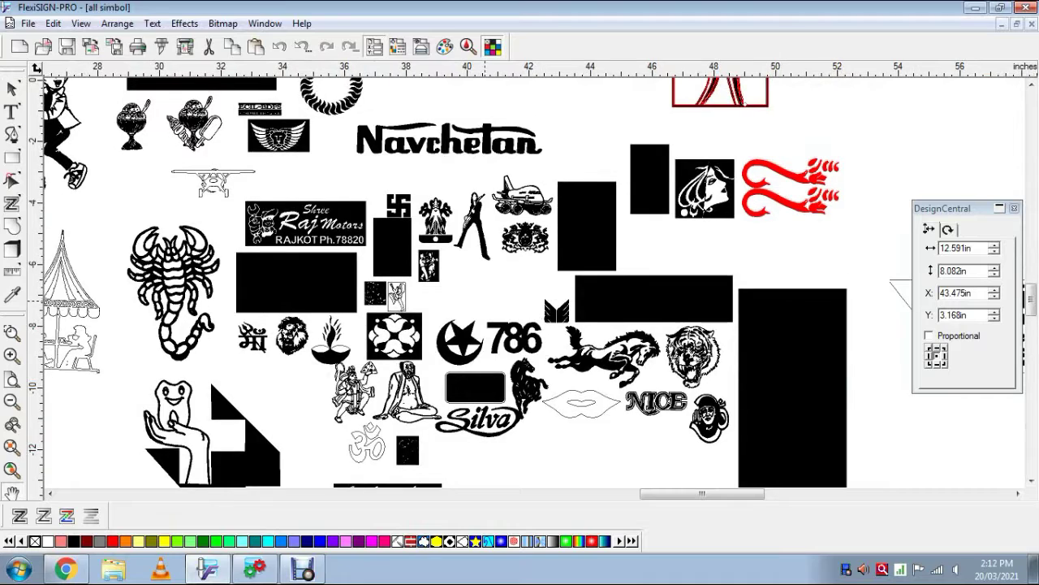
{"action": "scroll", "coordinate": [535, 284], "scroll_direction": "up", "scroll_amount": 3}
{"action": "scroll", "coordinate": [536, 284], "scroll_direction": "left", "scroll_amount": 3}
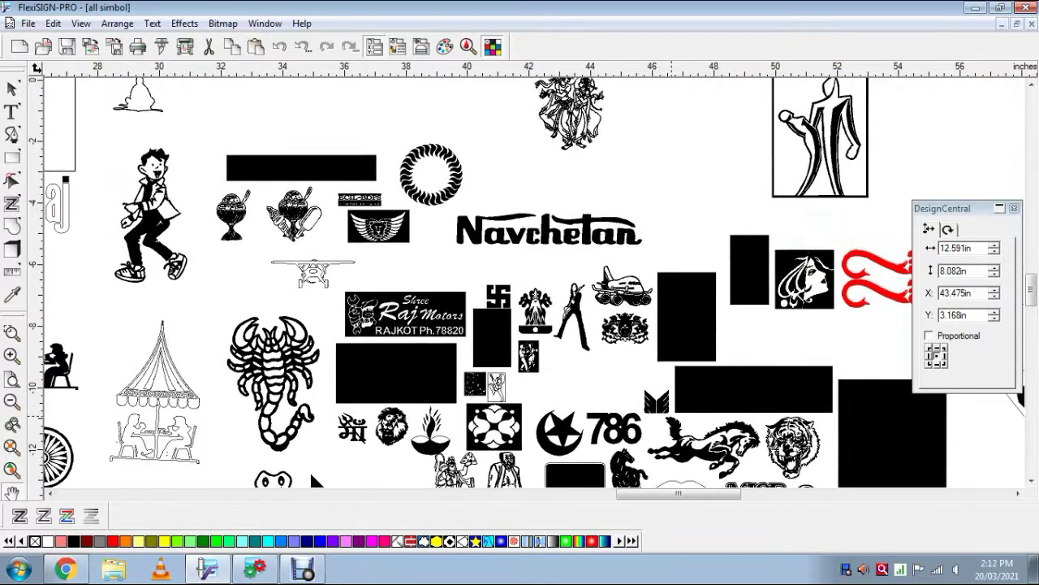
{"action": "scroll", "coordinate": [536, 284], "scroll_direction": "left", "scroll_amount": 3}
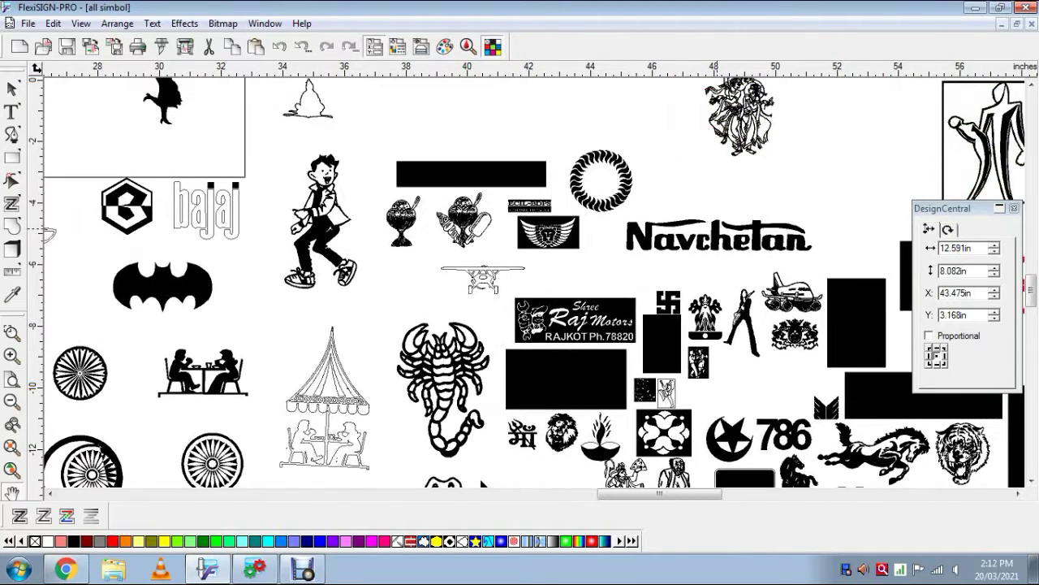
{"action": "scroll", "coordinate": [536, 284], "scroll_direction": "up", "scroll_amount": 3}
{"action": "scroll", "coordinate": [536, 284], "scroll_direction": "left", "scroll_amount": 10}
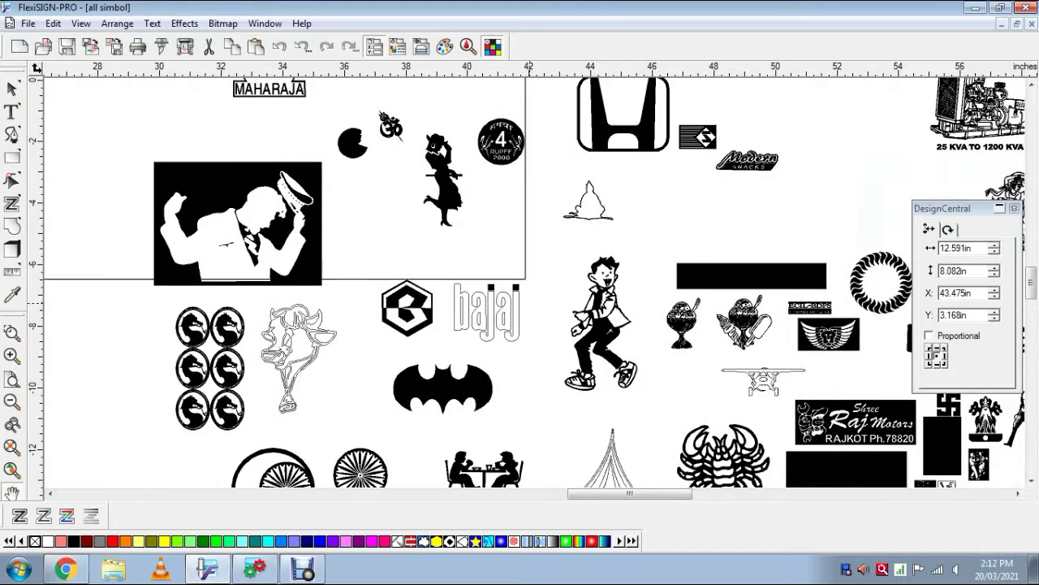
{"action": "scroll", "coordinate": [536, 284], "scroll_direction": "down", "scroll_amount": 2}
{"action": "scroll", "coordinate": [536, 284], "scroll_direction": "down", "scroll_amount": 6}
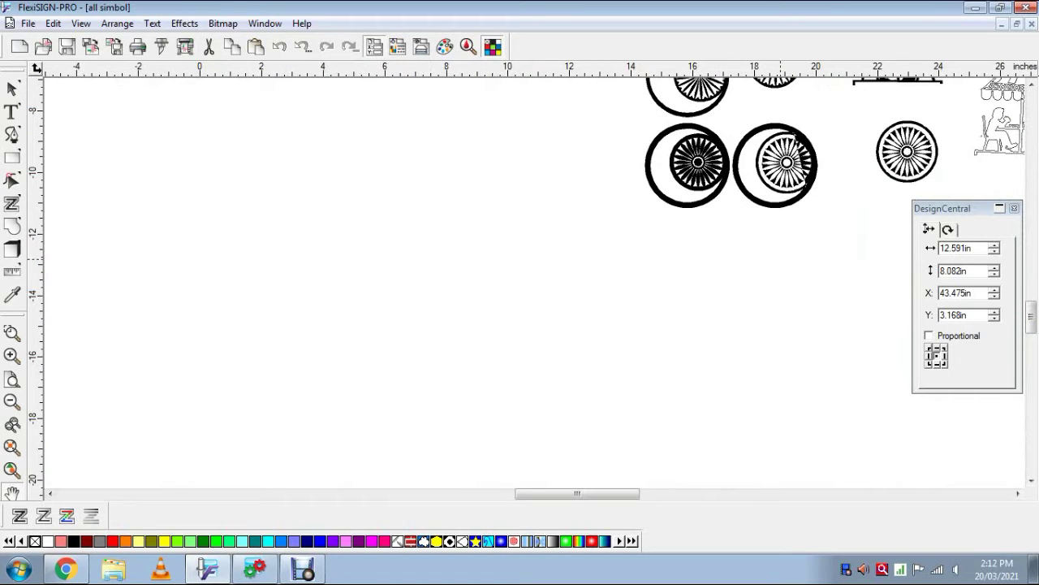
Switch to the BHAGWAN LOGO file and examine its Om, swastika, Shiva and Shivling designs beside the lettering logos.
{"action": "left_click", "coordinate": [1001, 24]}
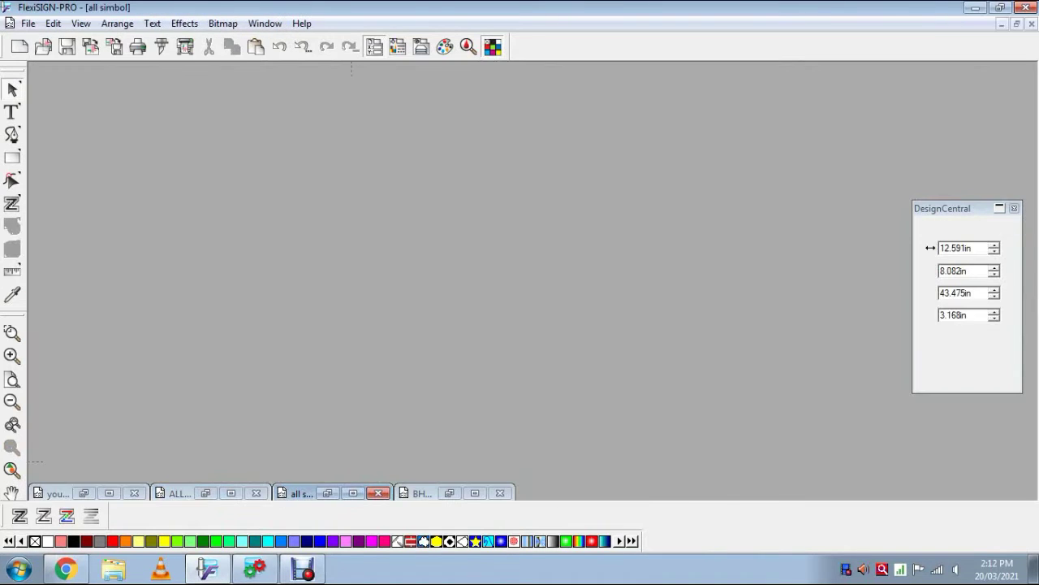
{"action": "left_click", "coordinate": [352, 493]}
{"action": "key", "text": "ctrl+F6"}
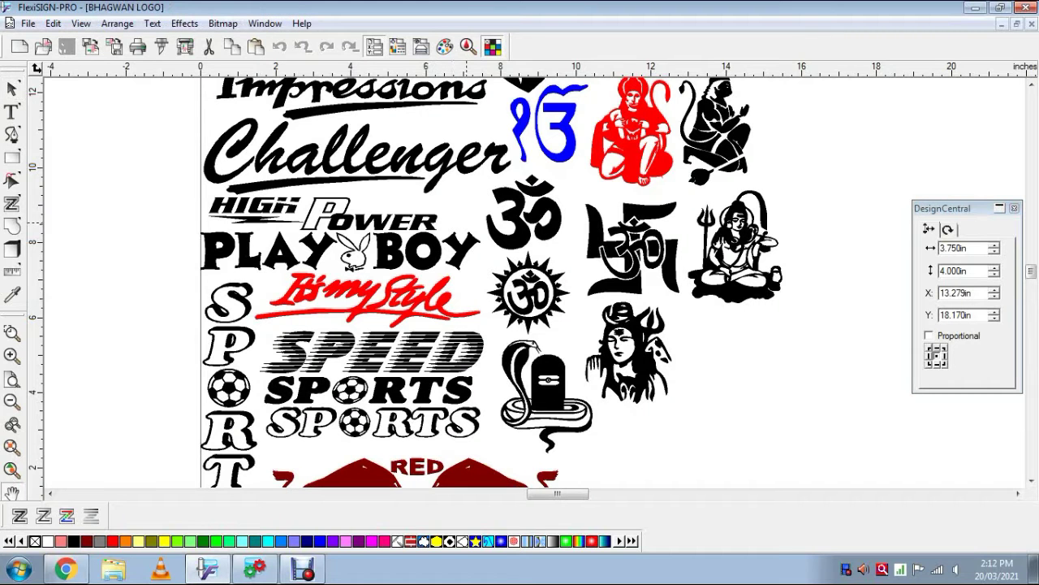
{"action": "key", "text": "KP_Add"}
{"action": "scroll", "coordinate": [519, 285], "scroll_direction": "right", "scroll_amount": 10}
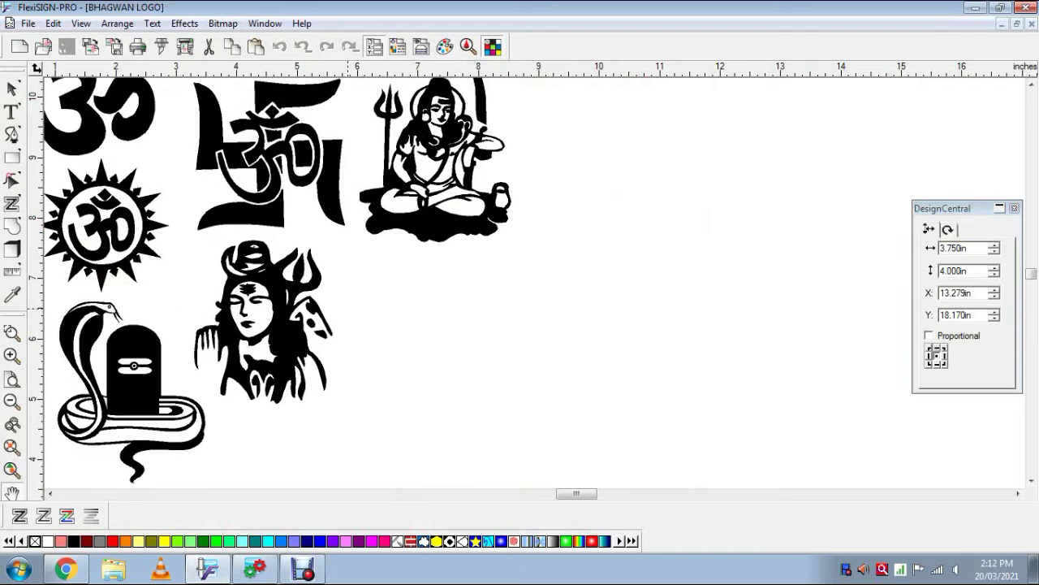
{"action": "scroll", "coordinate": [520, 284], "scroll_direction": "left", "scroll_amount": 6}
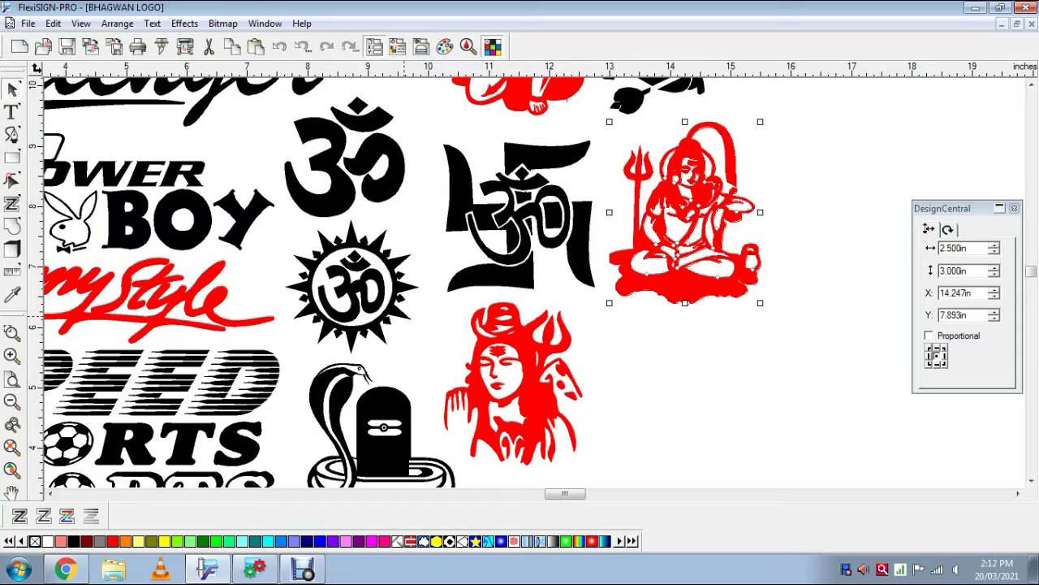
{"action": "scroll", "coordinate": [532, 470], "scroll_direction": "up", "scroll_amount": 4}
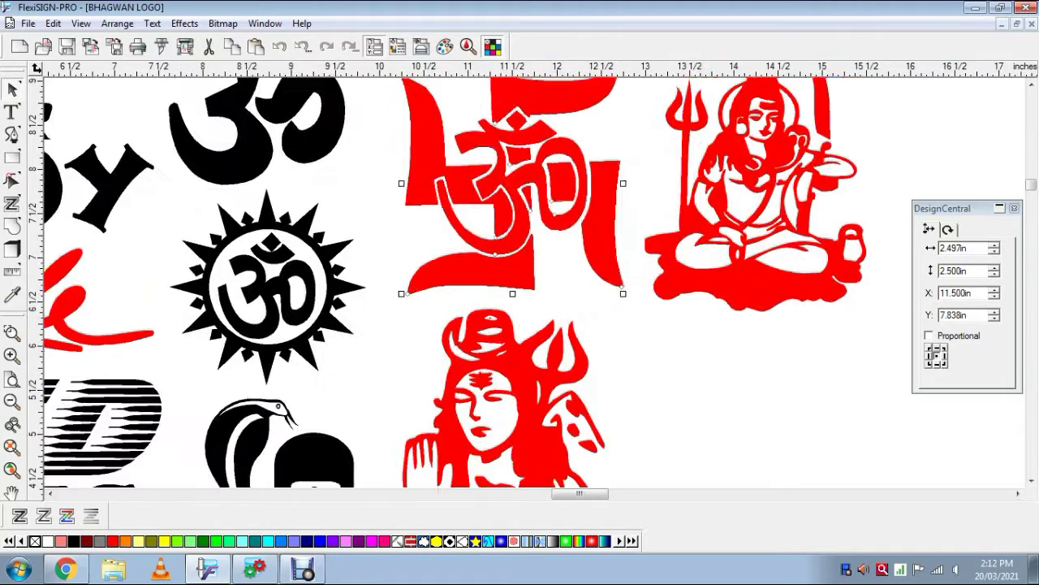
{"action": "scroll", "coordinate": [520, 284], "scroll_direction": "down", "scroll_amount": 3}
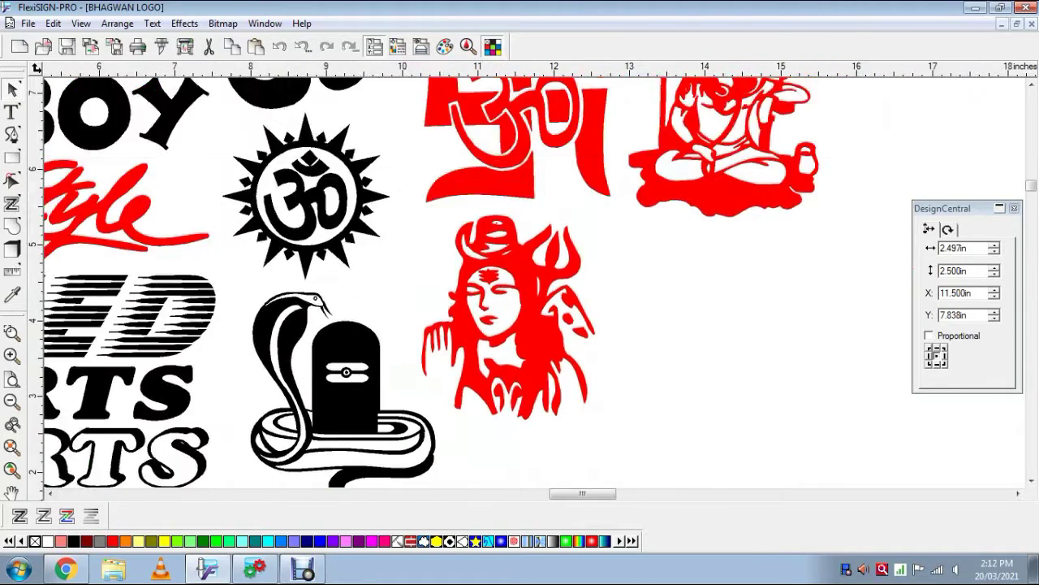
{"action": "scroll", "coordinate": [520, 284], "scroll_direction": "down", "scroll_amount": 3}
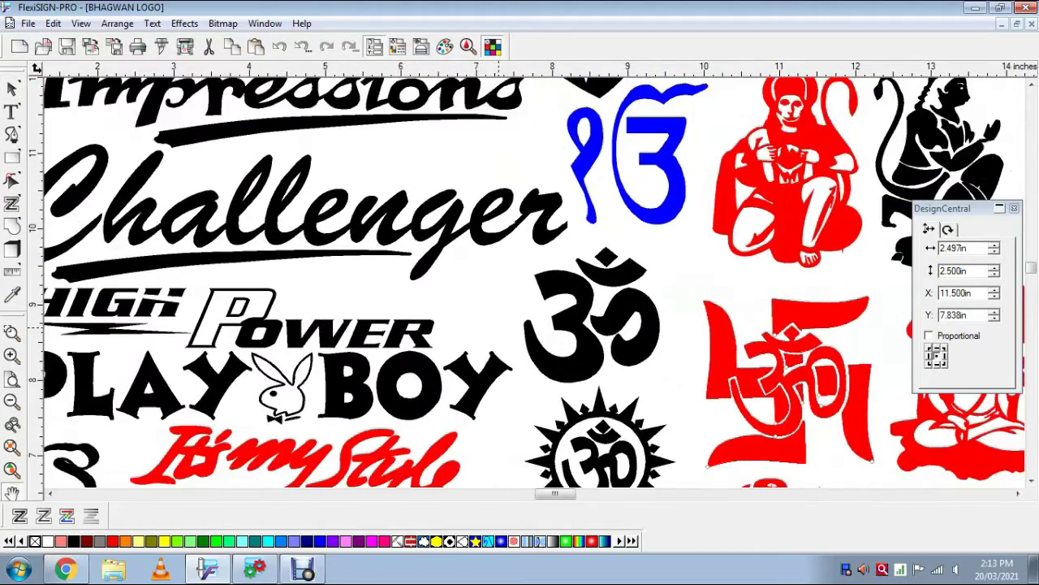
Open the bhagat singh 1 file and examine its car brand logos, bull heads and bodybuilder designs.
{"action": "key", "text": "ctrl+o"}
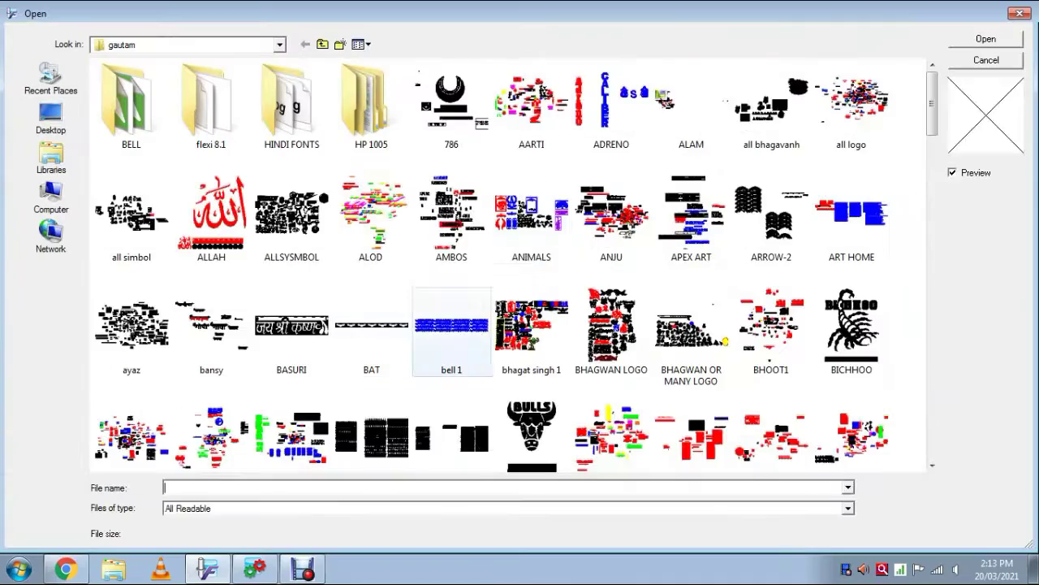
{"action": "scroll", "coordinate": [507, 263], "scroll_direction": "down", "scroll_amount": 5}
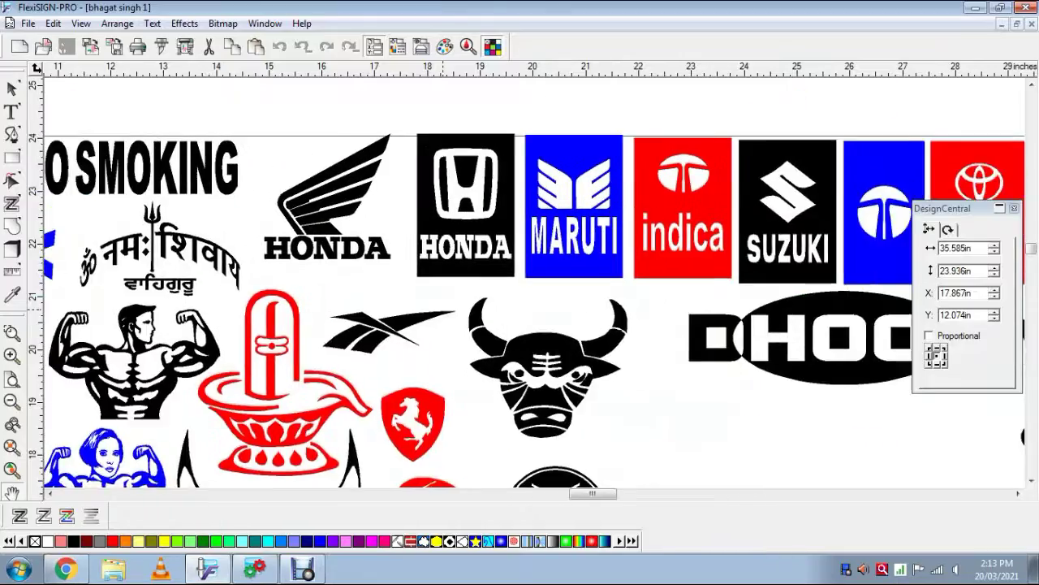
{"action": "scroll", "coordinate": [519, 284], "scroll_direction": "right", "scroll_amount": 5}
{"action": "scroll", "coordinate": [528, 284], "scroll_direction": "down", "scroll_amount": 10}
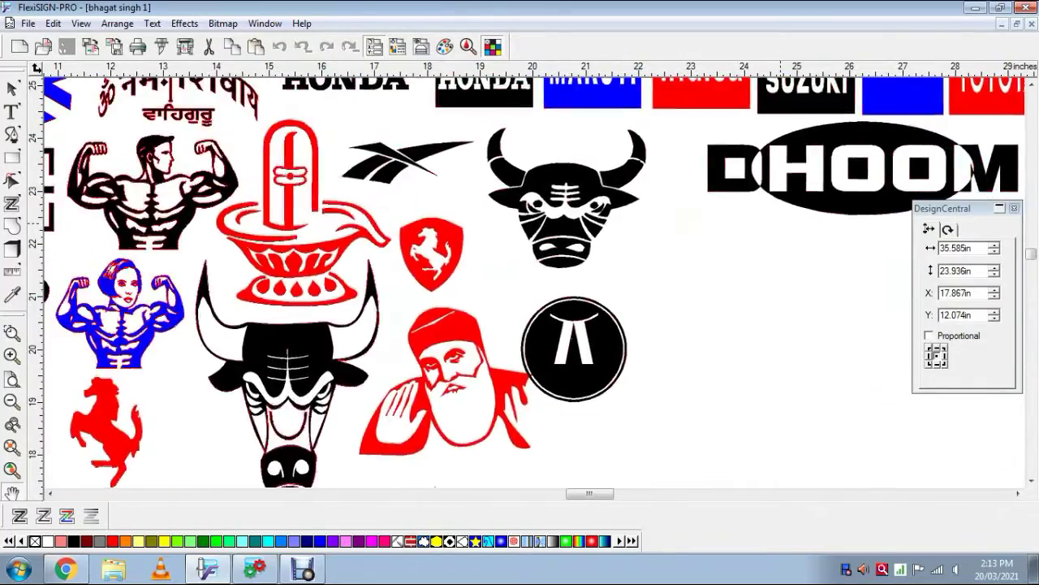
Add the PAPPU ART channel logo below the page in the bhagat singh 1 file and look over the whole sheet.
{"action": "scroll", "coordinate": [520, 285], "scroll_direction": "down", "scroll_amount": 5}
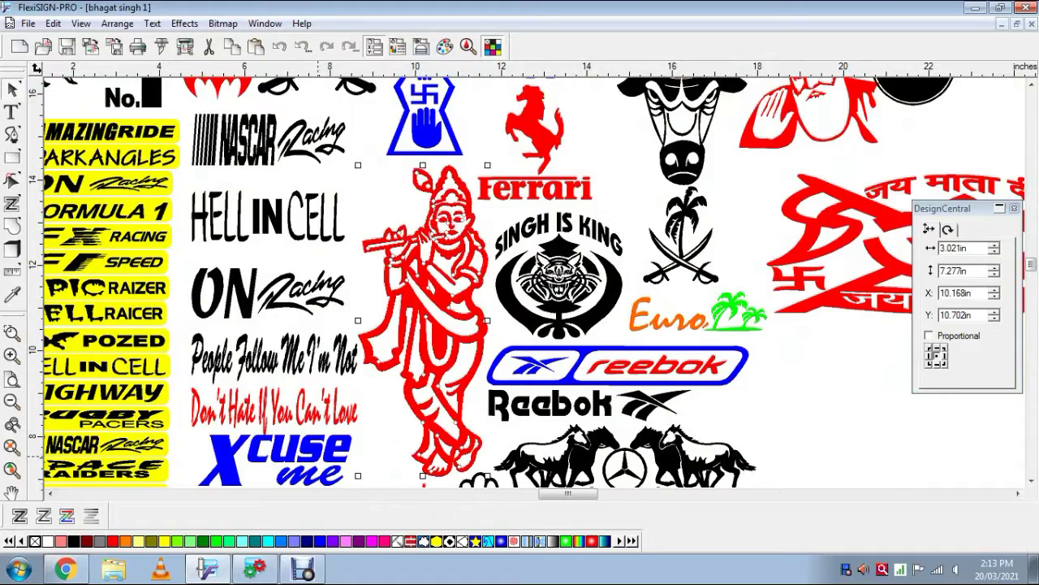
{"action": "scroll", "coordinate": [462, 284], "scroll_direction": "down", "scroll_amount": 5}
{"action": "scroll", "coordinate": [527, 268], "scroll_direction": "down", "scroll_amount": 5}
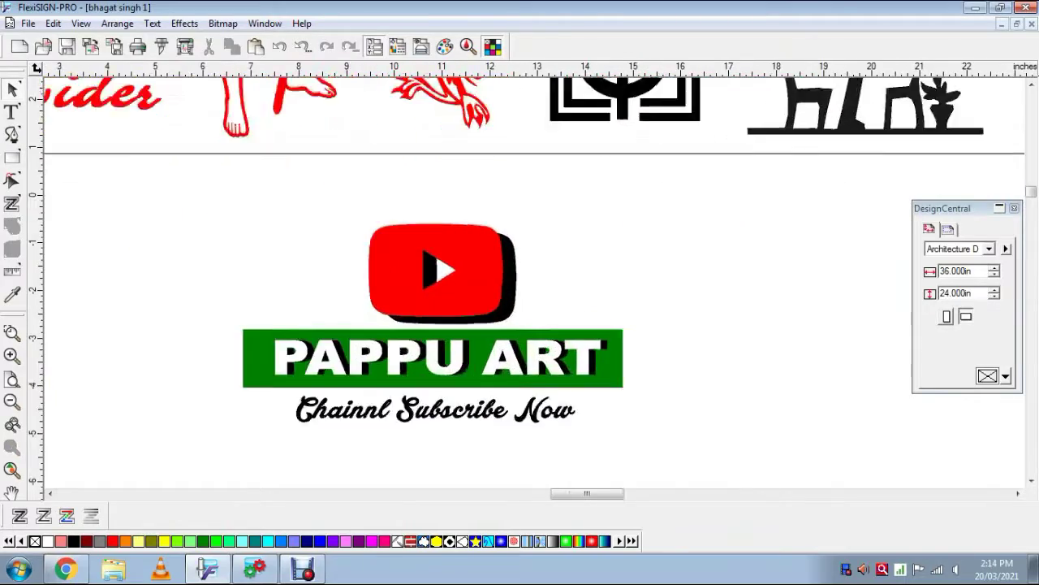
{"action": "scroll", "coordinate": [528, 268], "scroll_direction": "down", "scroll_amount": 3}
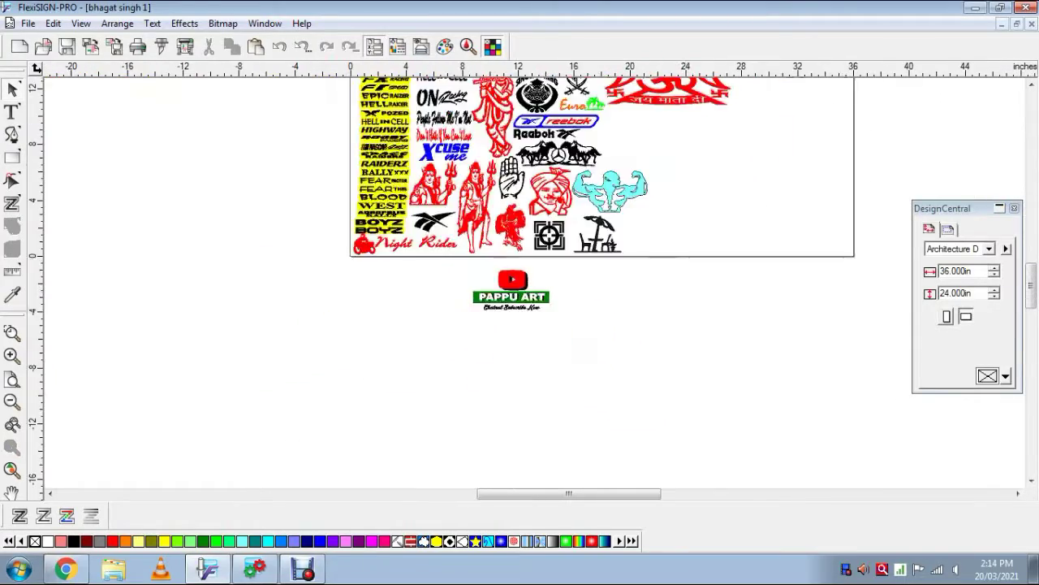
{"action": "scroll", "coordinate": [528, 284], "scroll_direction": "up", "scroll_amount": 3}
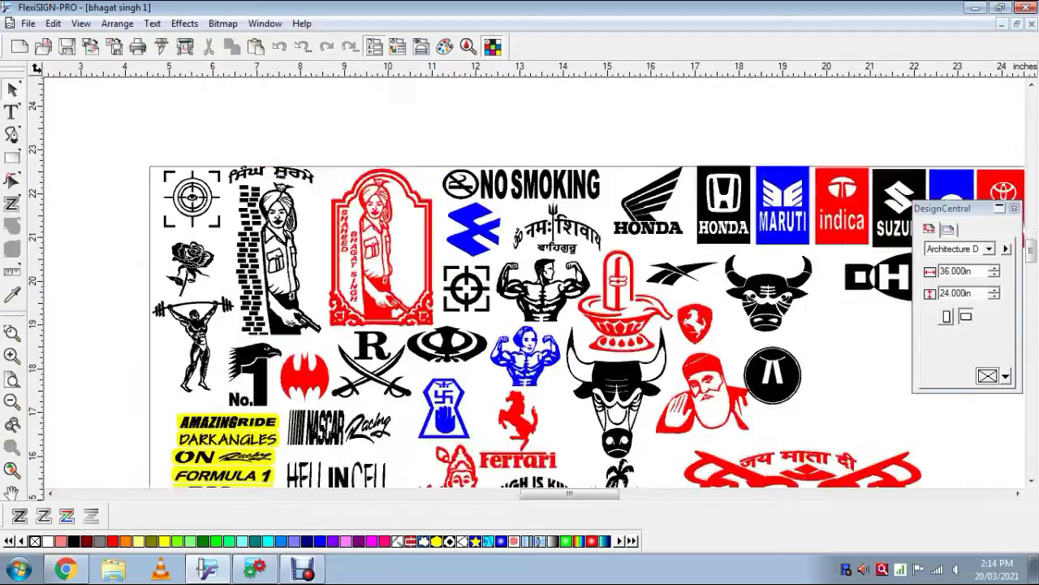
{"action": "scroll", "coordinate": [528, 284], "scroll_direction": "up", "scroll_amount": 2}
Open the EYE file from the gautam folder.
{"action": "key", "text": "ctrl+o"}
{"action": "left_click", "coordinate": [771, 325]}
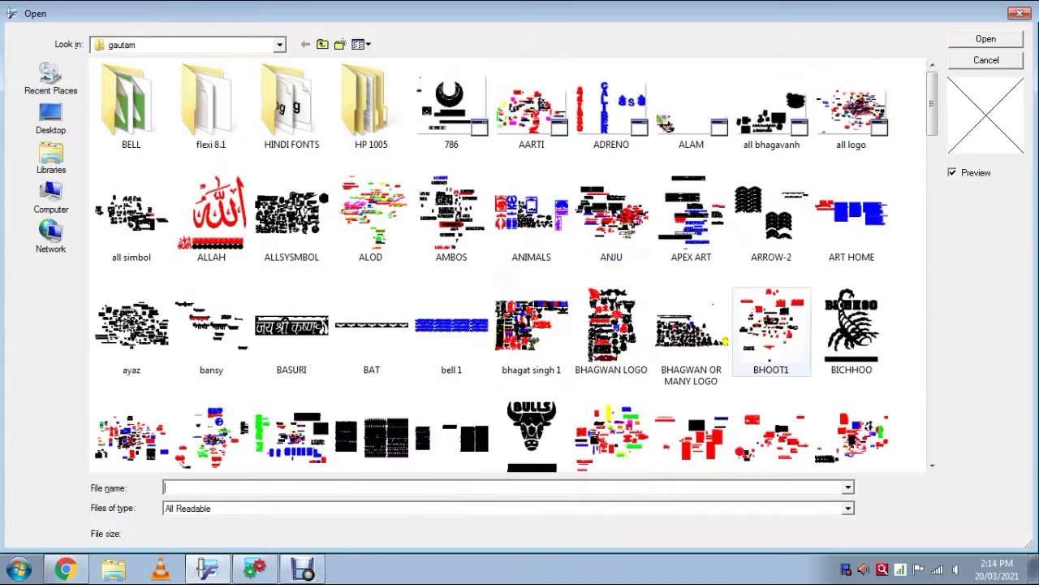
{"action": "scroll", "coordinate": [507, 267], "scroll_direction": "down", "scroll_amount": 5}
{"action": "scroll", "coordinate": [611, 381], "scroll_direction": "down", "scroll_amount": 4}
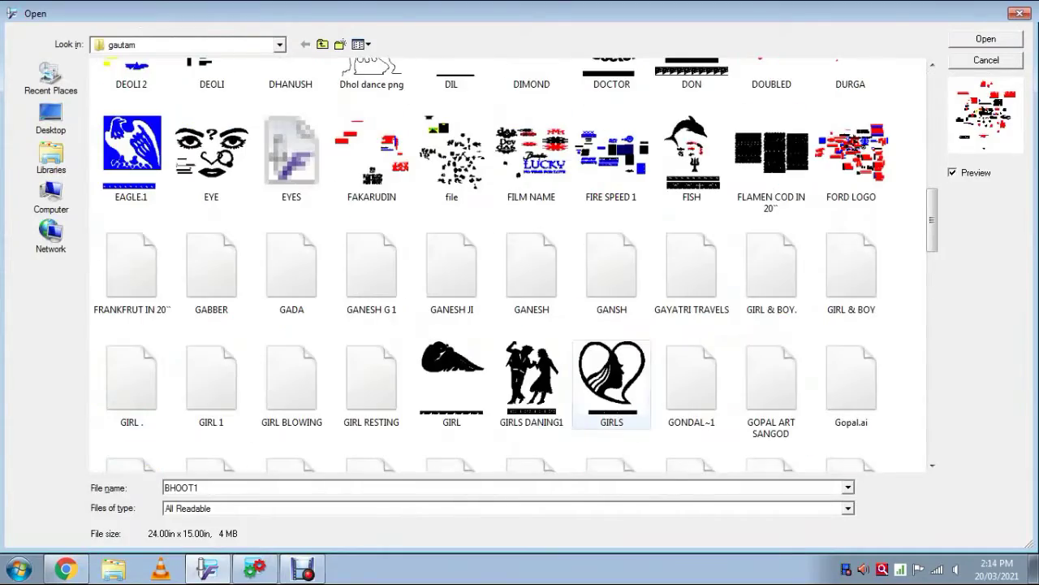
{"action": "double_click", "coordinate": [211, 150]}
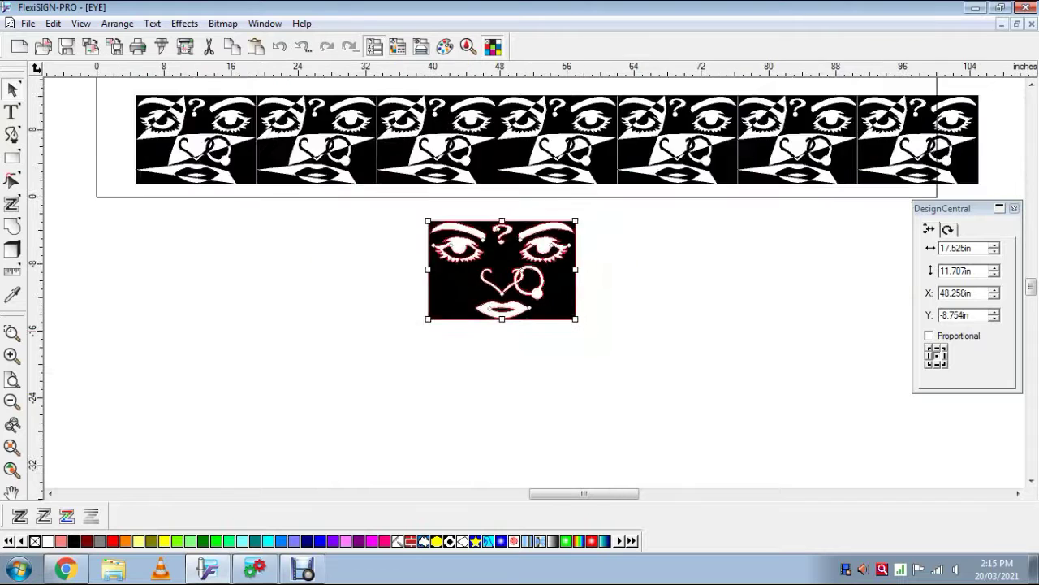
Close the other design files without saving changes, leaving only the youtube file open.
{"action": "key", "text": "ctrl+F4"}
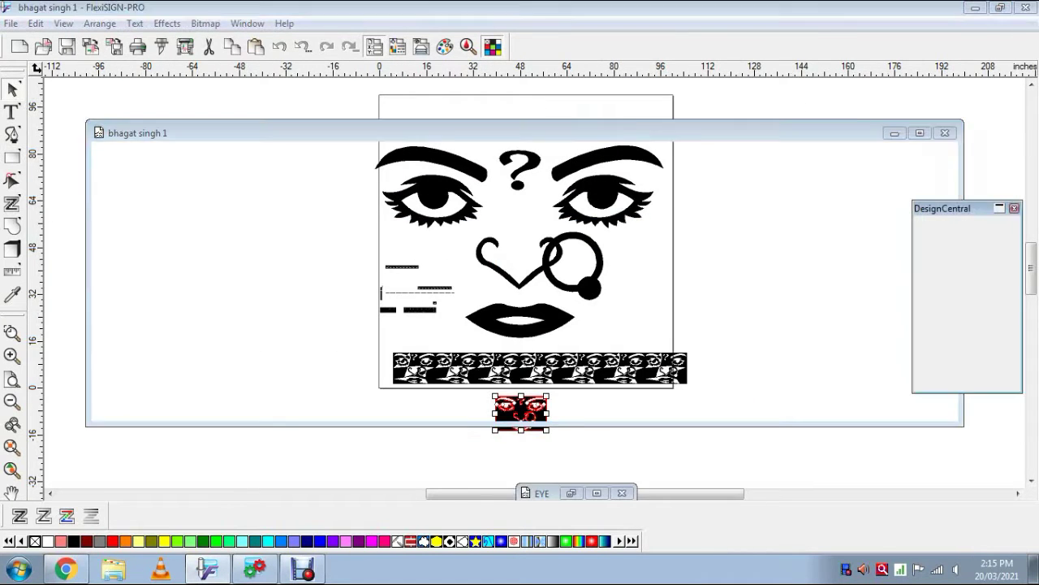
{"action": "key", "text": "n"}
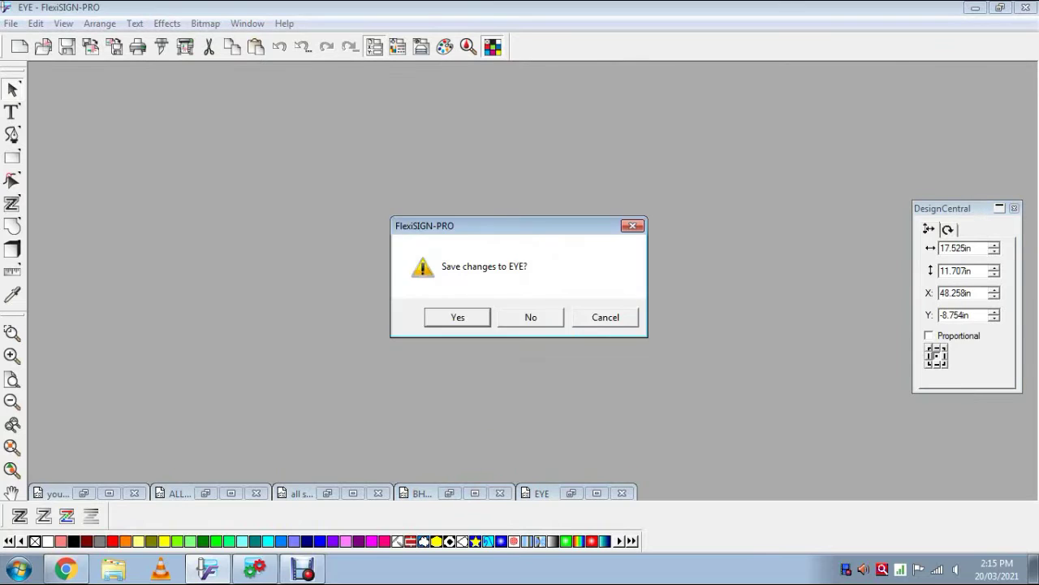
{"action": "key", "text": "n"}
{"action": "key", "text": "n"}
{"action": "key", "text": "n"}
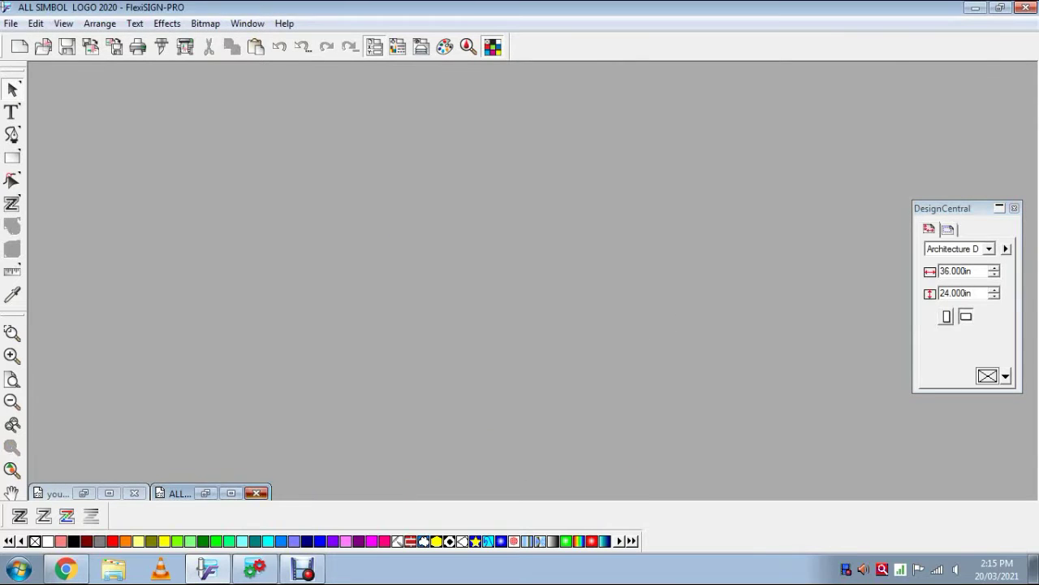
{"action": "key", "text": "n"}
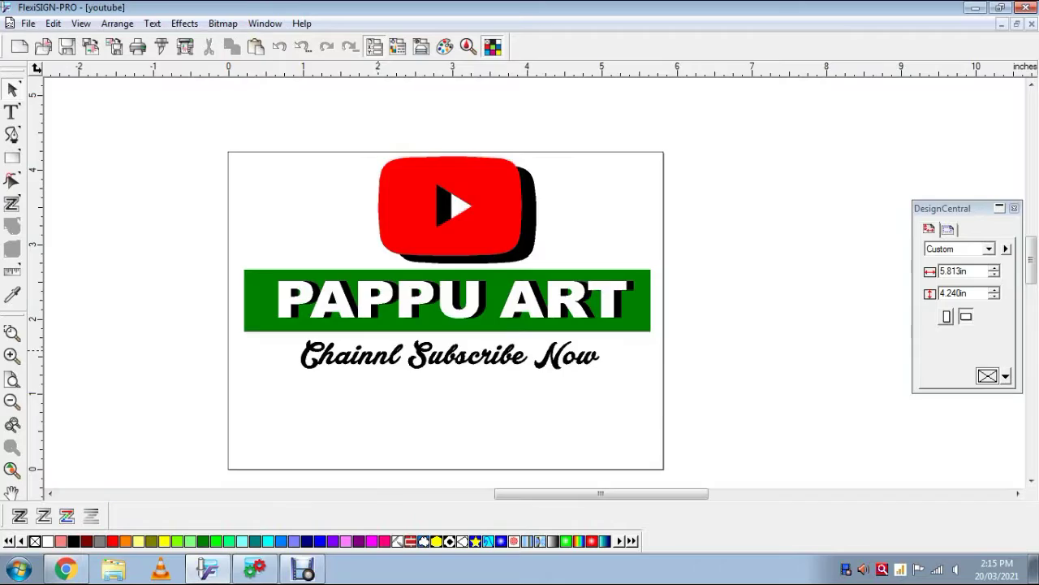
Open the KUDRATI file from the gautam folder.
{"action": "key", "text": "ctrl+o"}
{"action": "left_click", "coordinate": [371, 267]}
{"action": "scroll", "coordinate": [512, 268], "scroll_direction": "down", "scroll_amount": 10}
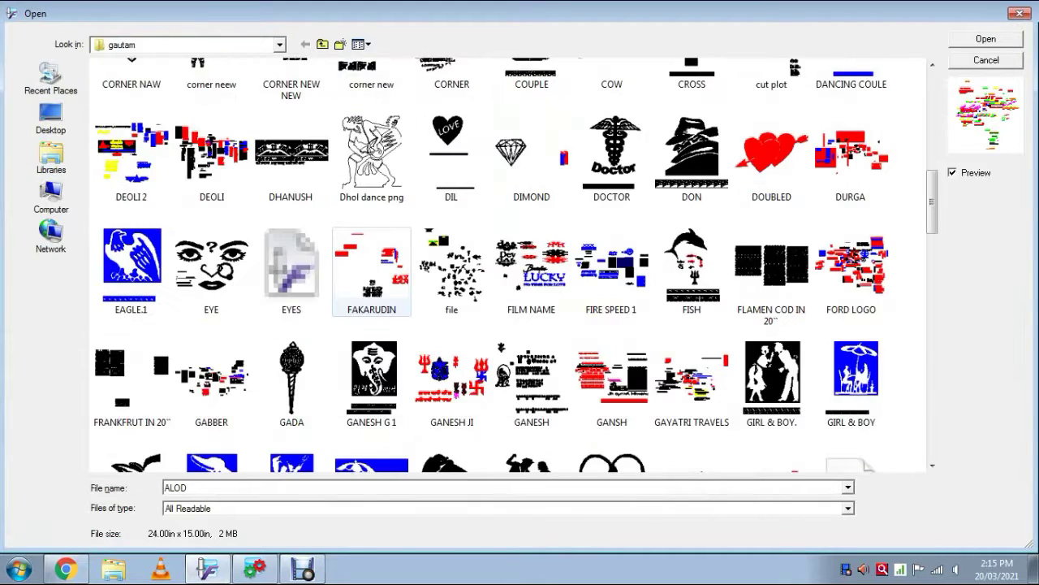
{"action": "scroll", "coordinate": [511, 268], "scroll_direction": "down", "scroll_amount": 5}
{"action": "scroll", "coordinate": [511, 268], "scroll_direction": "down", "scroll_amount": 3}
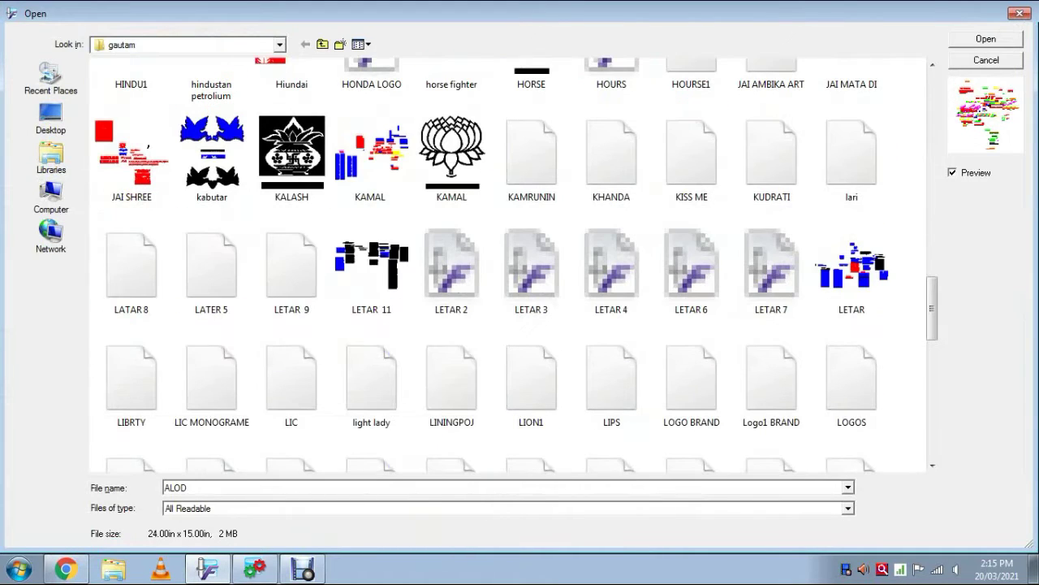
{"action": "double_click", "coordinate": [772, 155]}
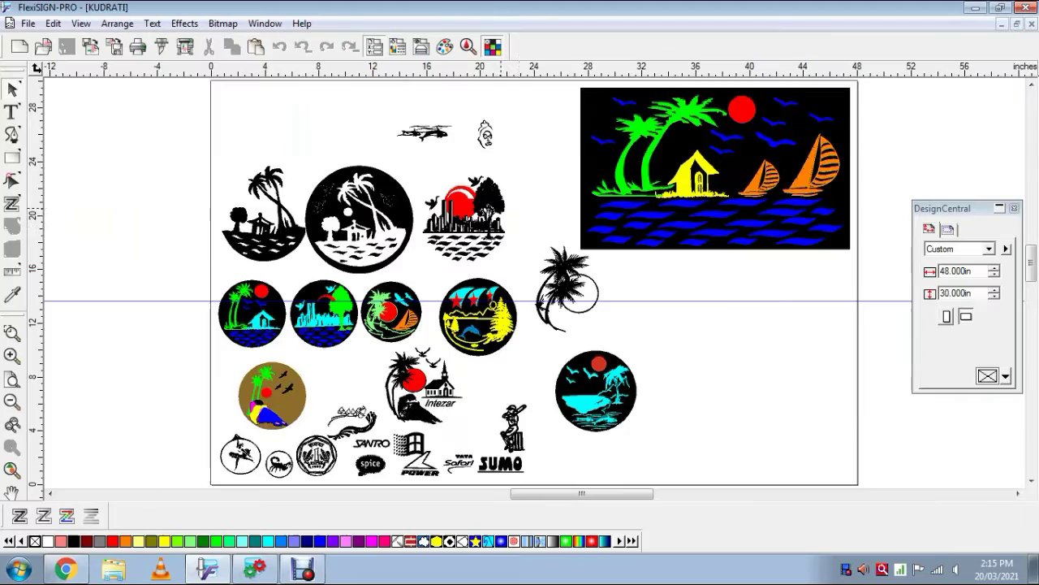
Examine the KUDRATI sheet's round landscape badges, the Intezar design and the Santro, Spice, Power, Tata Safari and Sumo logos.
{"action": "scroll", "coordinate": [497, 276], "scroll_direction": "down", "scroll_amount": 2}
{"action": "scroll", "coordinate": [497, 276], "scroll_direction": "up", "scroll_amount": 1}
{"action": "scroll", "coordinate": [533, 287], "scroll_direction": "up", "scroll_amount": 3}
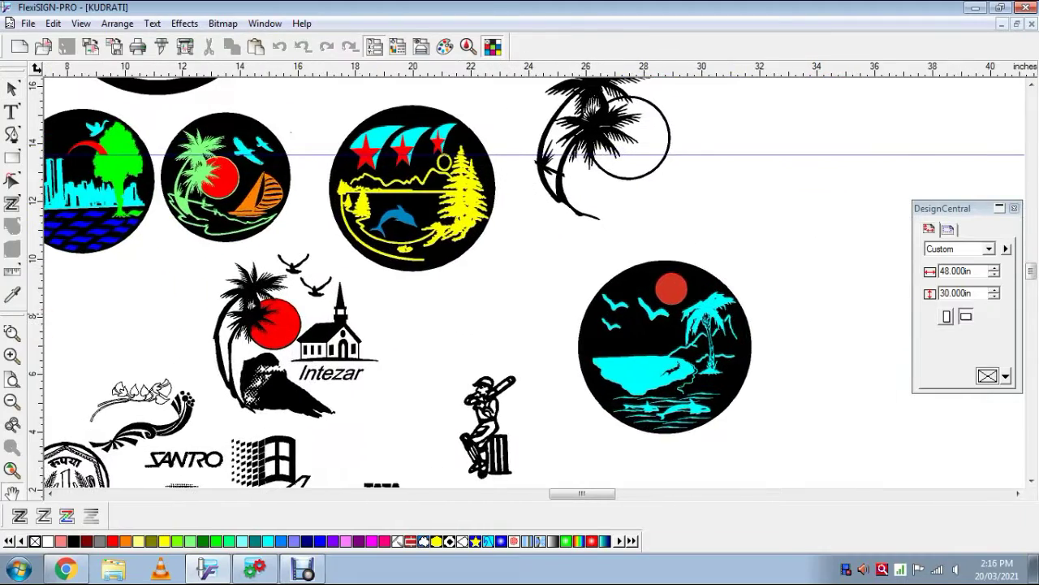
{"action": "scroll", "coordinate": [533, 287], "scroll_direction": "down", "scroll_amount": 3}
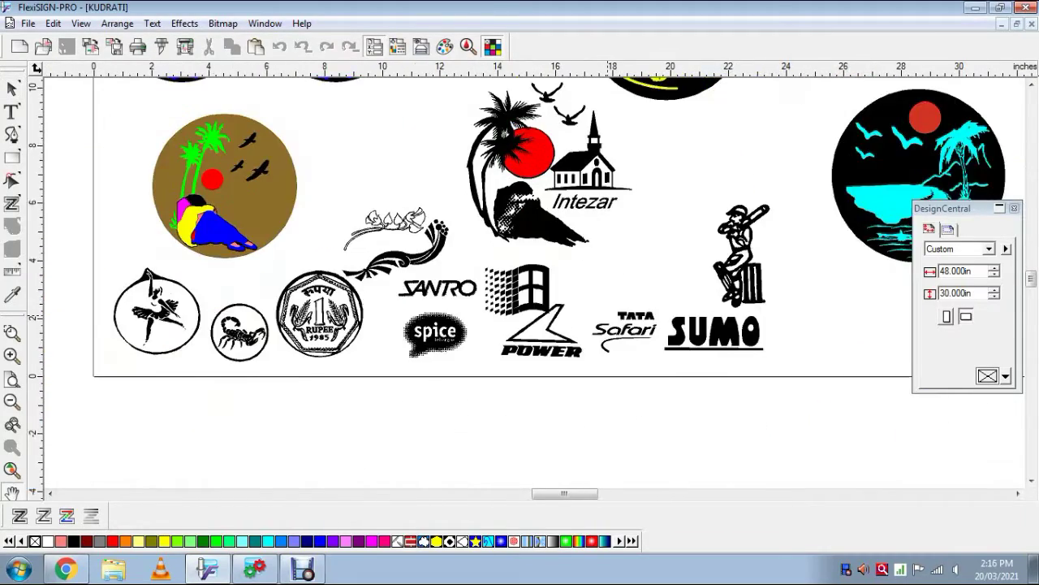
{"action": "scroll", "coordinate": [533, 287], "scroll_direction": "up", "scroll_amount": 2}
{"action": "scroll", "coordinate": [533, 287], "scroll_direction": "up", "scroll_amount": 4}
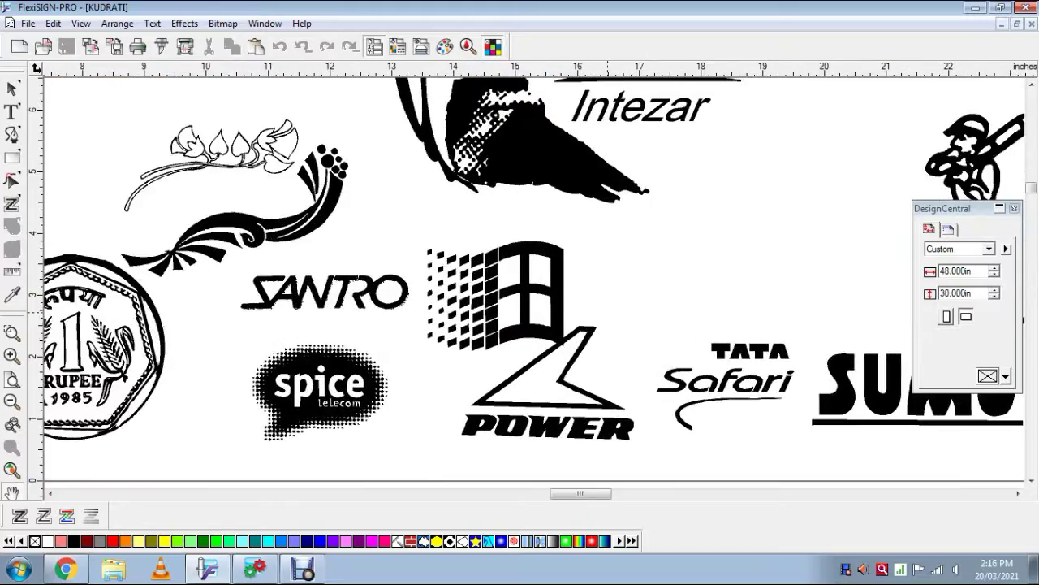
{"action": "scroll", "coordinate": [532, 287], "scroll_direction": "down", "scroll_amount": 5}
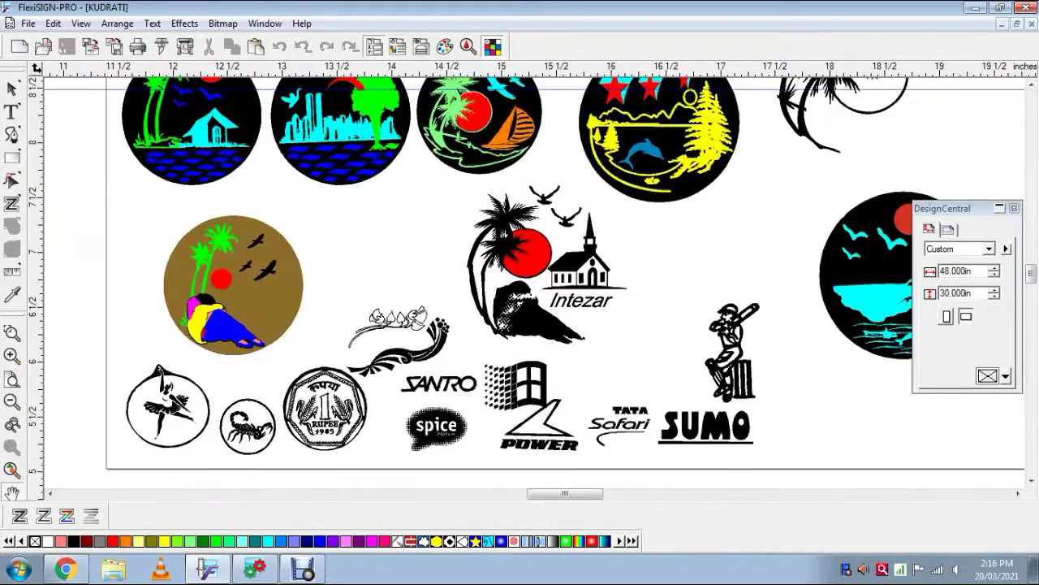
{"action": "scroll", "coordinate": [533, 287], "scroll_direction": "up", "scroll_amount": 3}
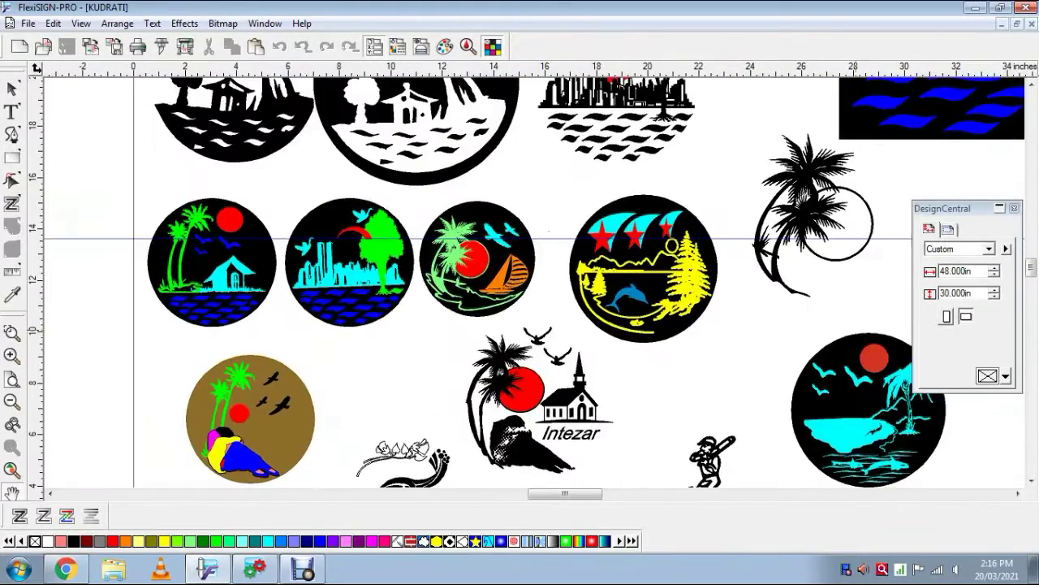
Examine the brown round badge with the seated figure and the floral designs near it, and show the desktop.
{"action": "scroll", "coordinate": [569, 289], "scroll_direction": "up", "scroll_amount": 5}
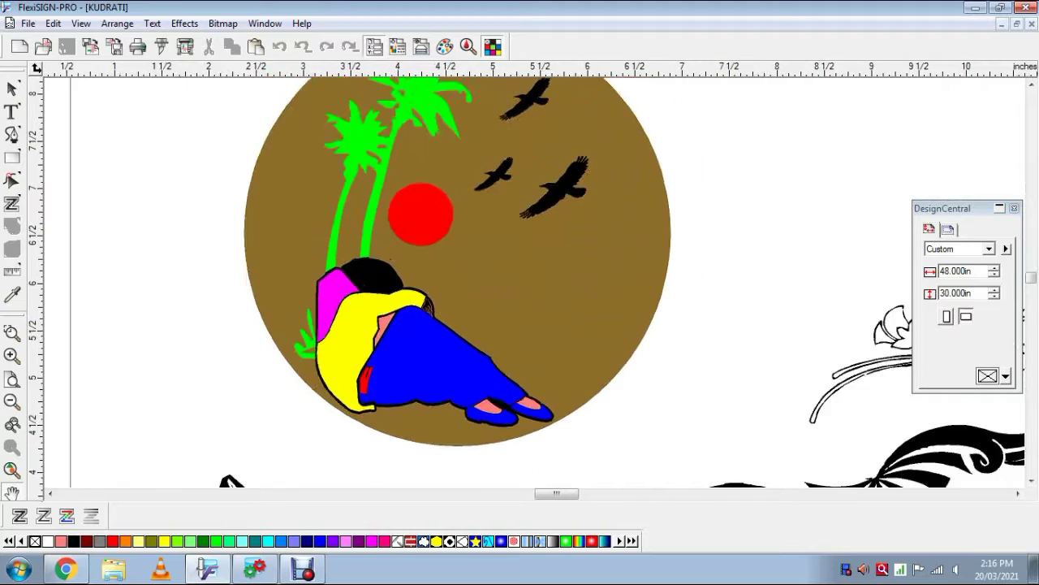
{"action": "scroll", "coordinate": [533, 283], "scroll_direction": "down", "scroll_amount": 2}
{"action": "scroll", "coordinate": [533, 282], "scroll_direction": "up", "scroll_amount": 1}
{"action": "scroll", "coordinate": [533, 283], "scroll_direction": "right", "scroll_amount": 5}
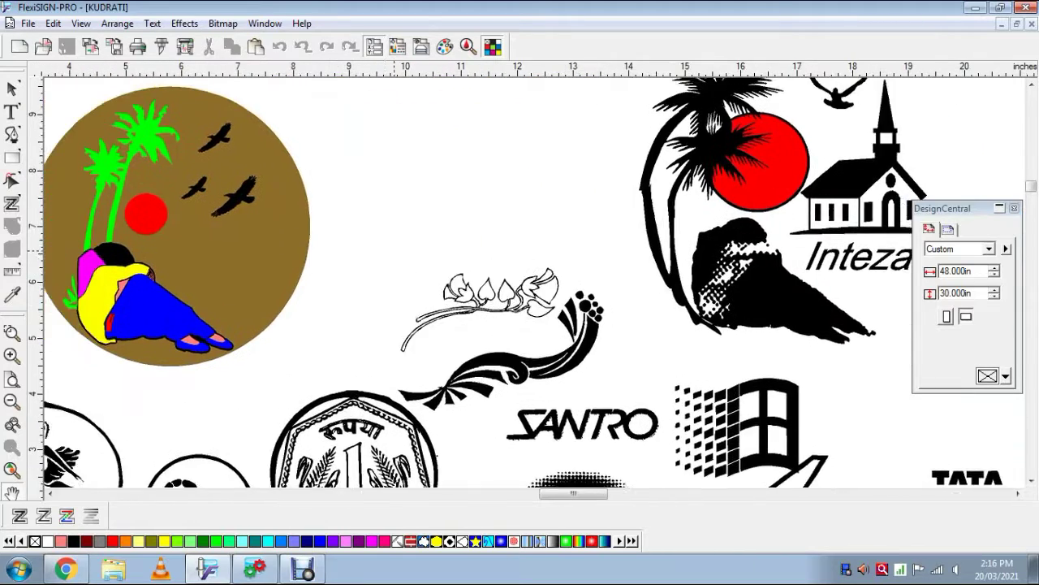
{"action": "scroll", "coordinate": [532, 282], "scroll_direction": "down", "scroll_amount": 2}
{"action": "scroll", "coordinate": [532, 283], "scroll_direction": "left", "scroll_amount": 2}
{"action": "key", "text": "super+d"}
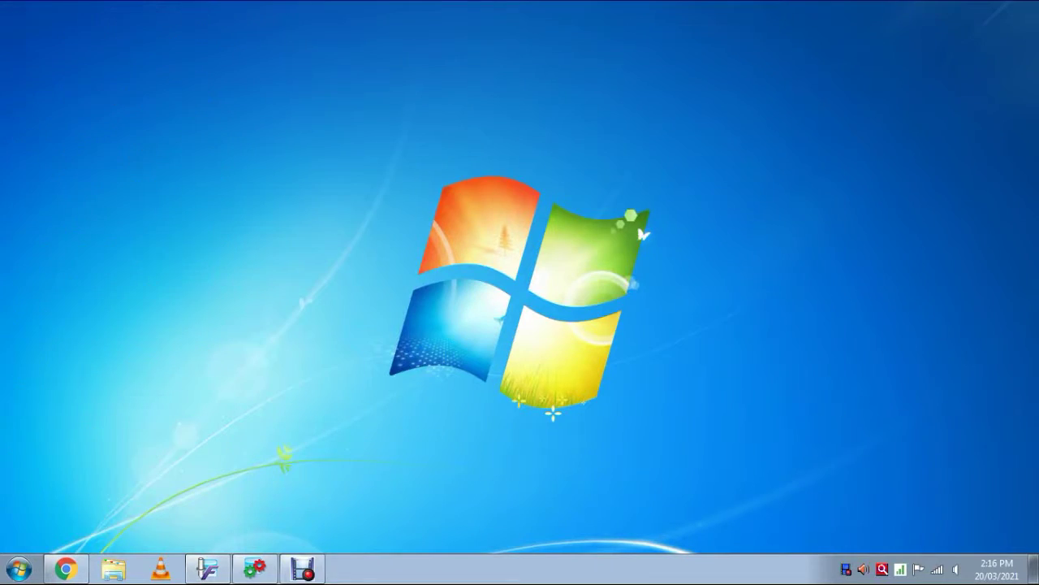